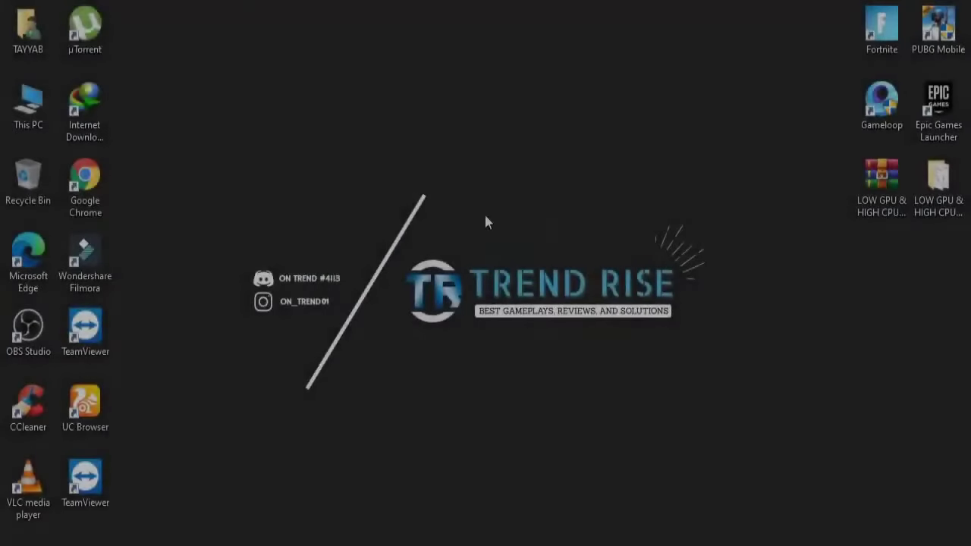
right_click(425, 98)
click(455, 144)
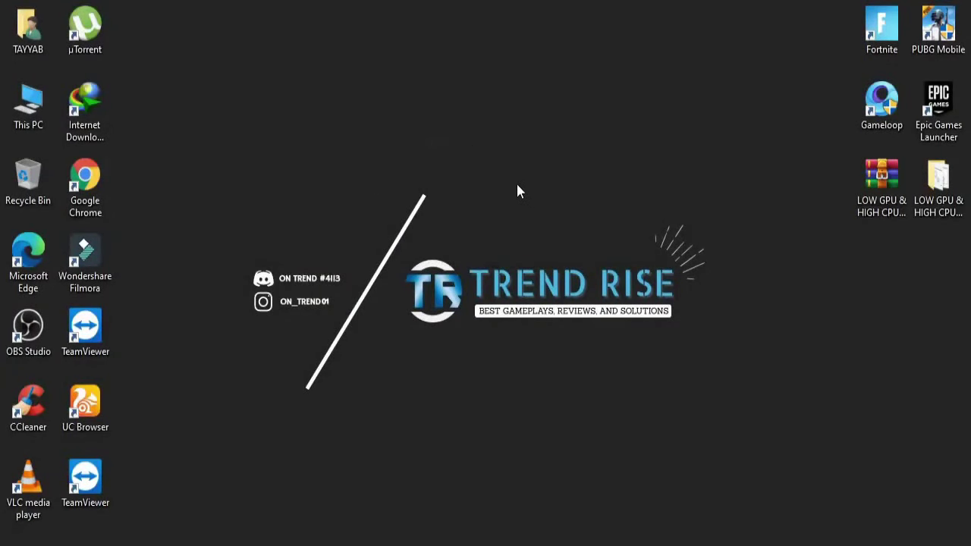
- Open the System Protection settings from This PC's properties and move the System Properties dialog to a clear spot
click(45, 105)
right_click(44, 99)
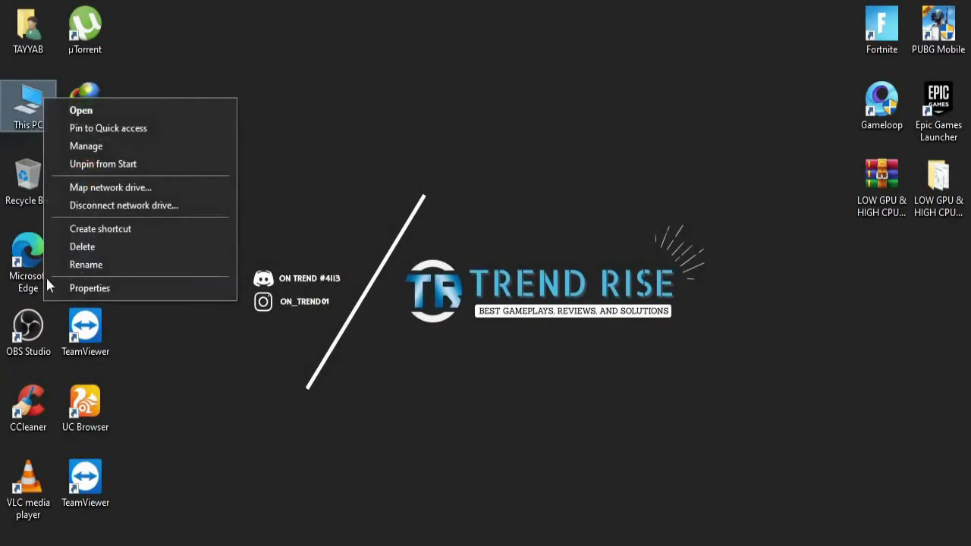
click(90, 288)
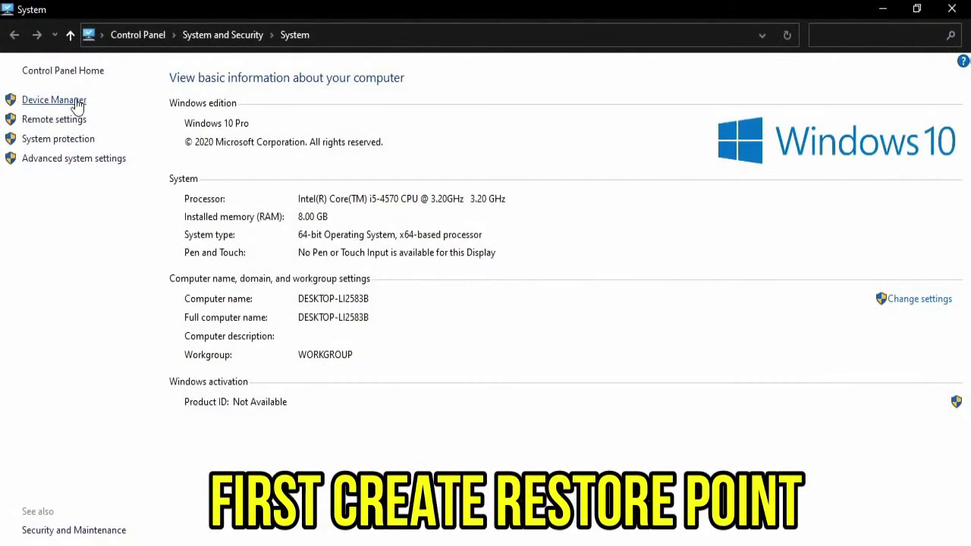
click(64, 141)
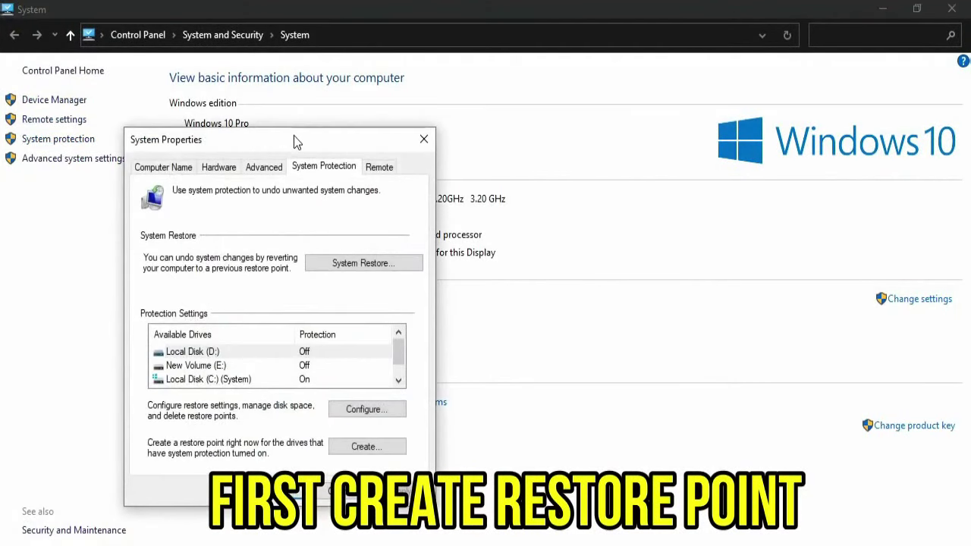
drag(294, 137, 497, 99)
- Create a restore point described as "Before Optimization" with Local Disk (C:) (System) selected
click(426, 338)
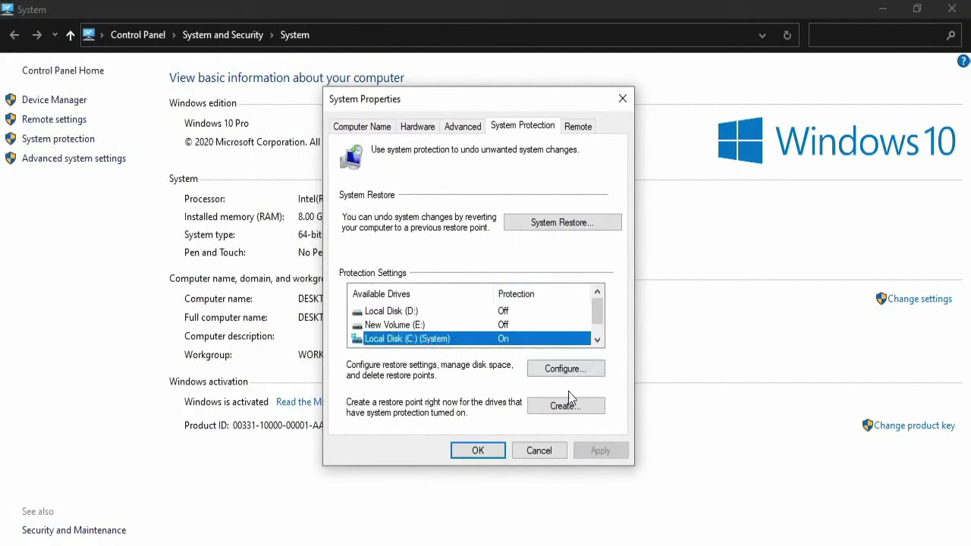
click(568, 404)
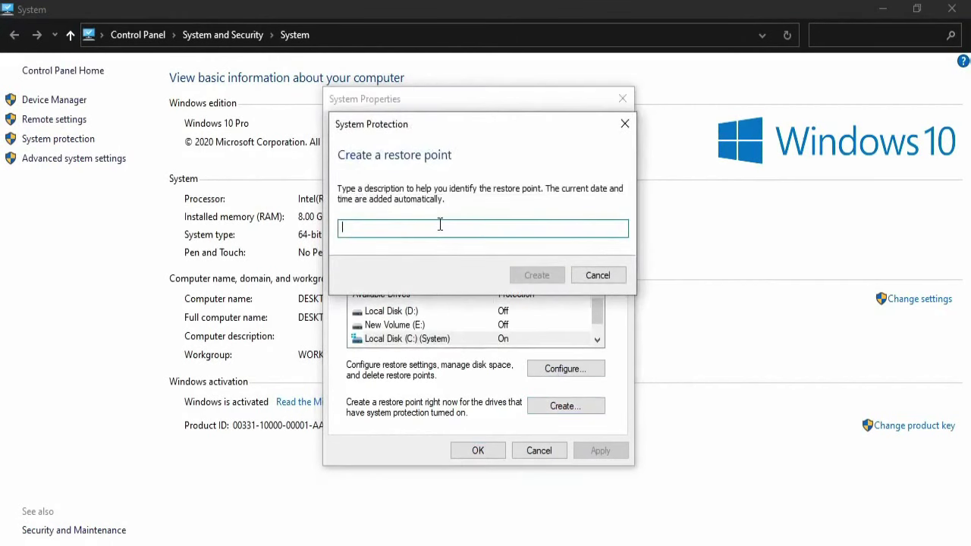
text(Before Optimization)
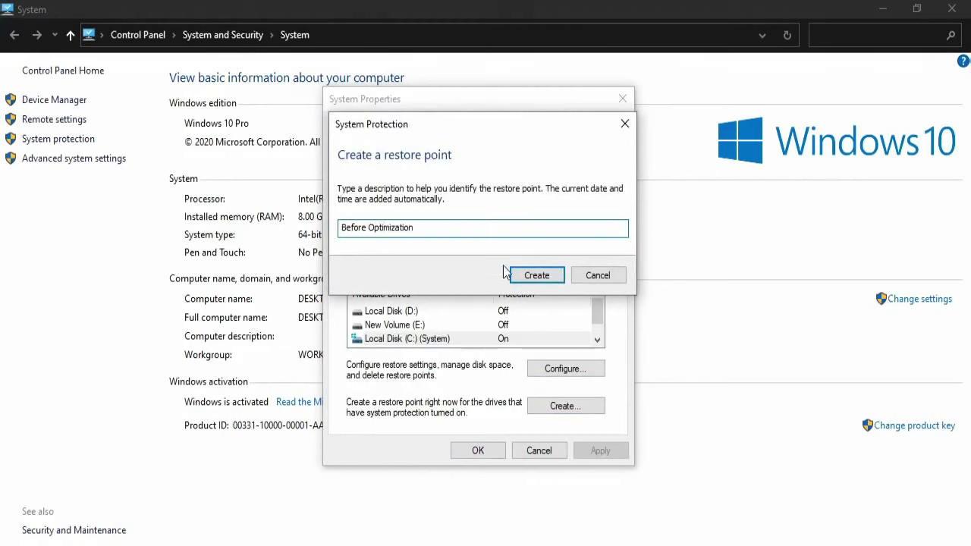
click(536, 275)
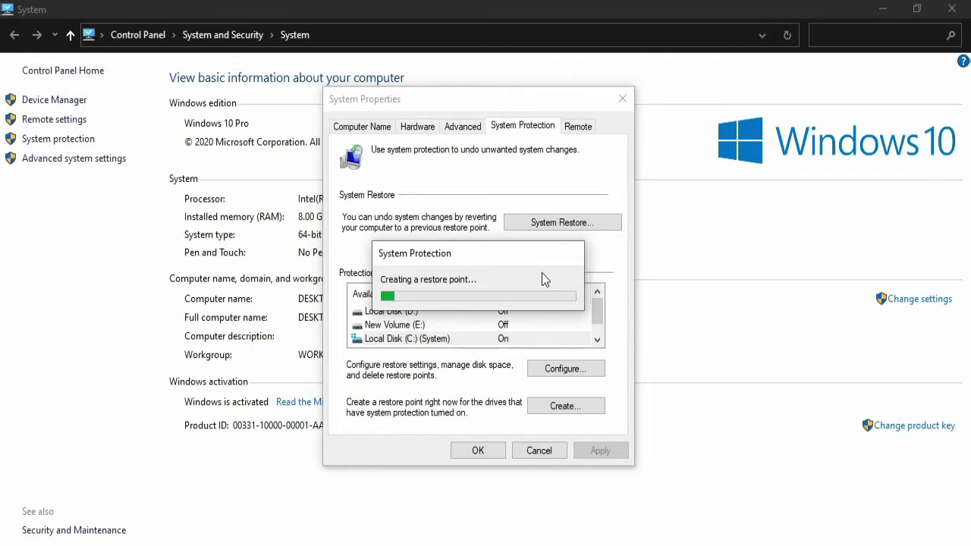
click(581, 288)
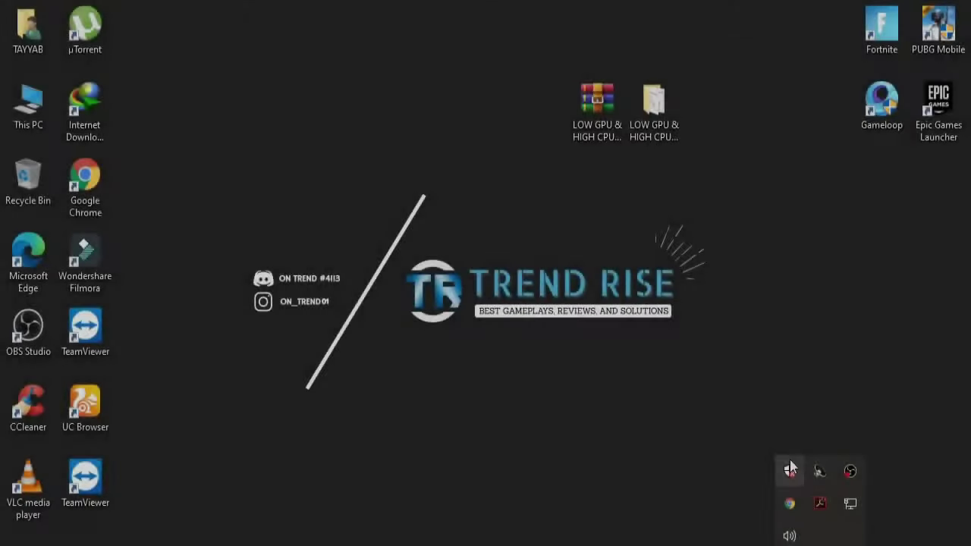
- Turn off Real-time protection in the Virus & threat protection settings of Windows Security
click(790, 469)
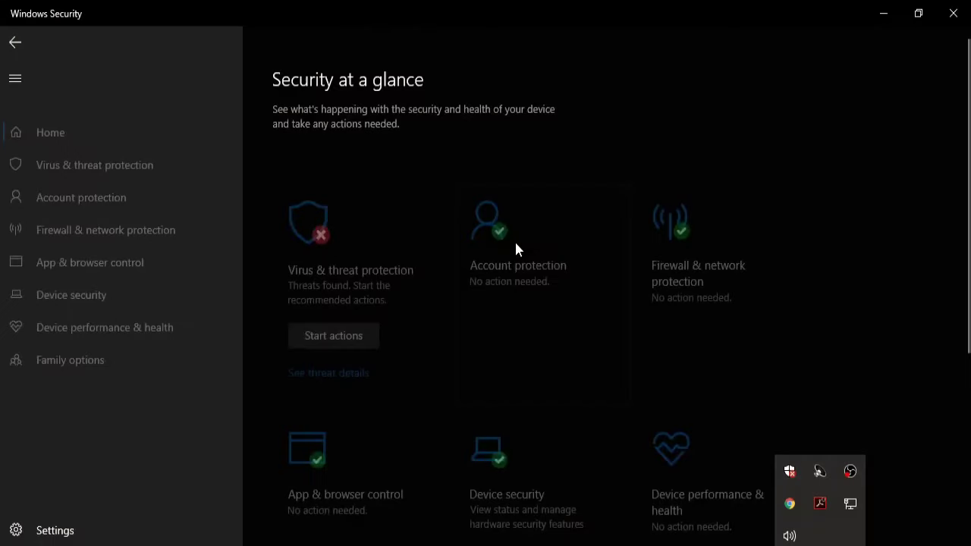
click(514, 242)
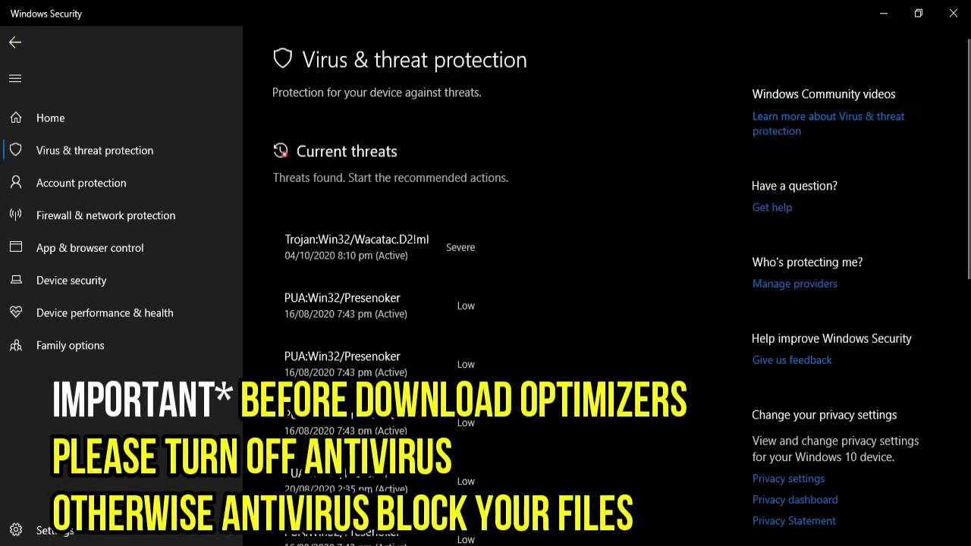
scroll(423, 306, down, 10)
click(278, 253)
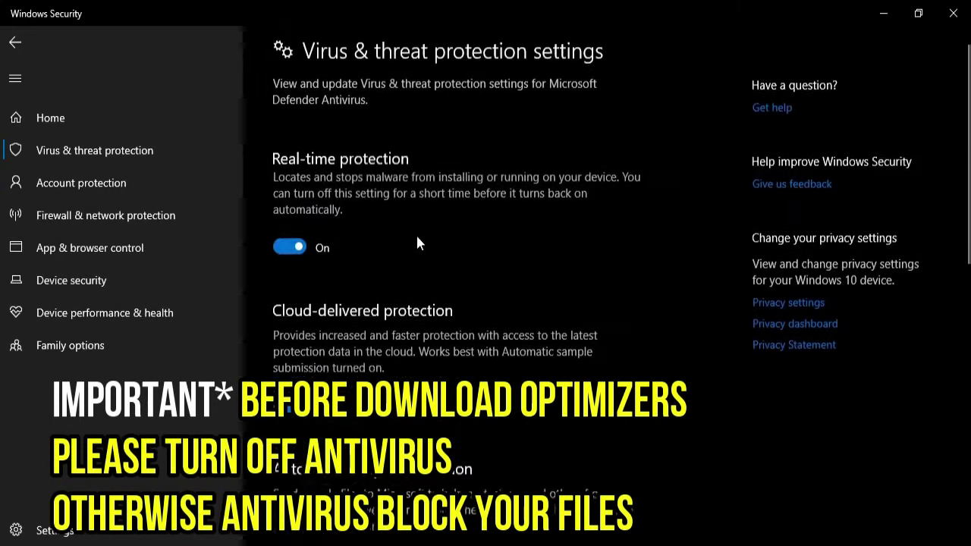
click(287, 255)
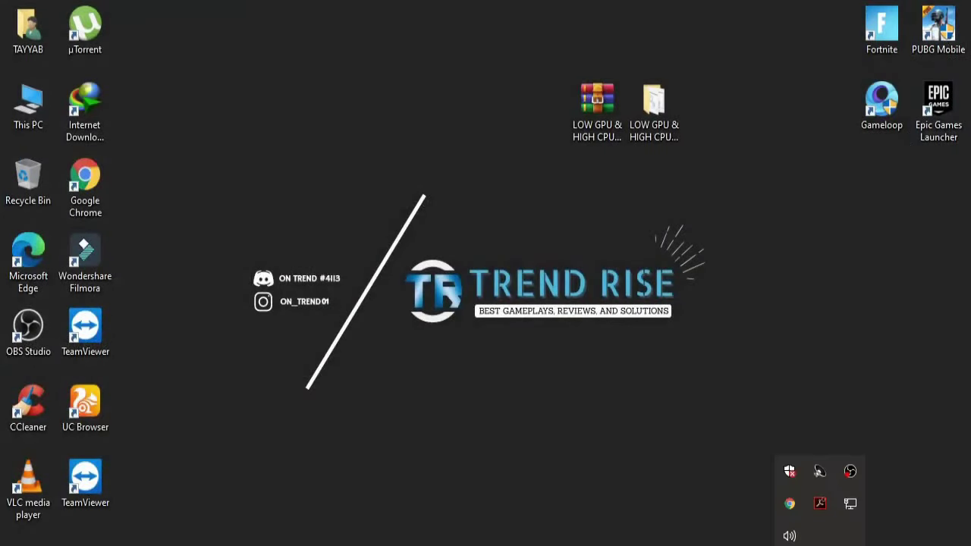
right_click(538, 152)
click(559, 201)
right_click(378, 174)
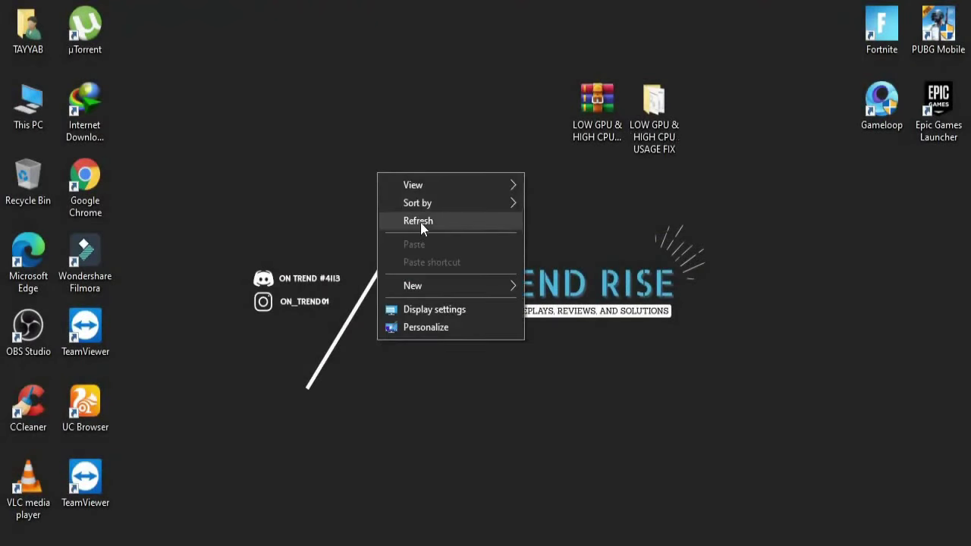
click(419, 221)
- Extract the LOW GPU & HIGH CPU USAGE FIX archive onto the desktop, replacing all existing files
drag(584, 122, 528, 122)
right_click(532, 97)
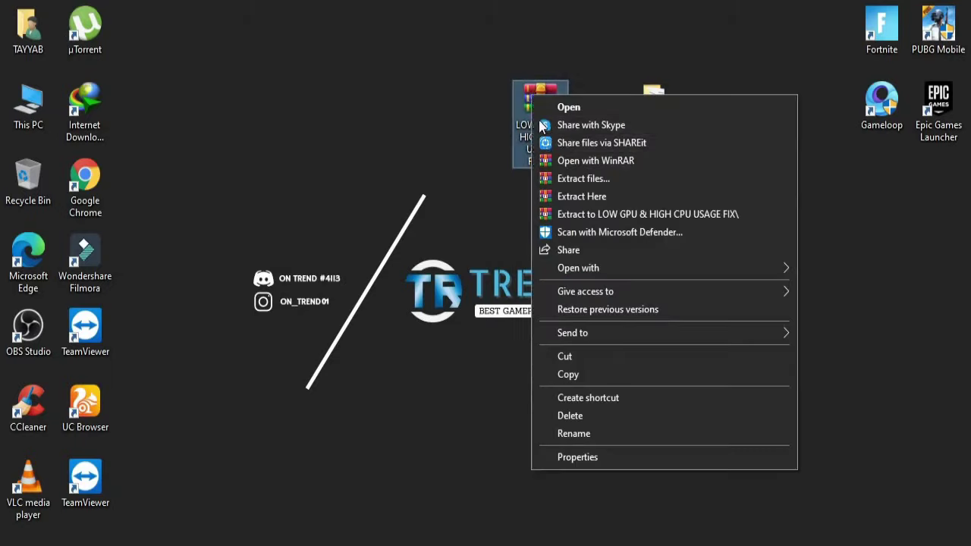
click(591, 194)
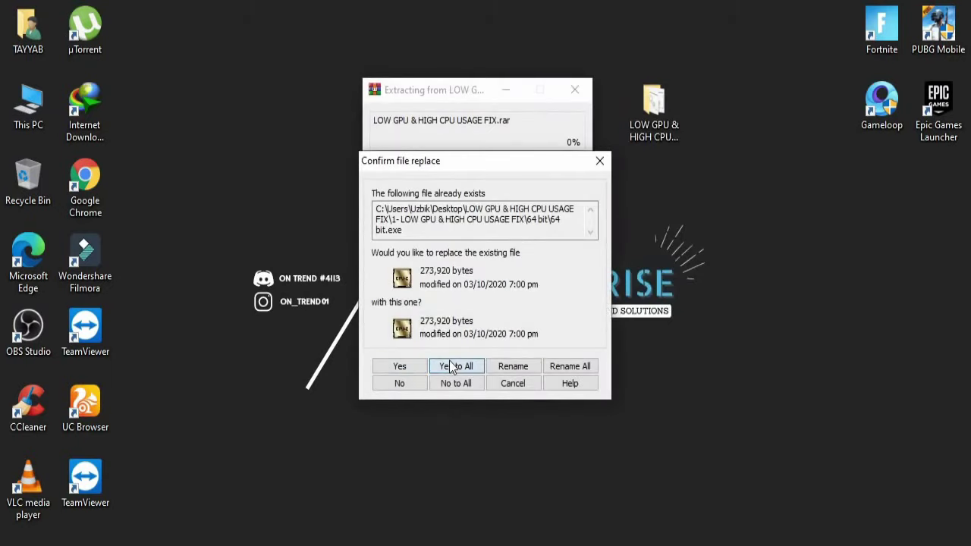
click(463, 365)
- Run 64 bit.exe as administrator from the 64 bit subfolder of "1- LOW GPU & HIGH CPU USAGE FIX" in the extracted folder
drag(654, 144, 583, 107)
double_click(583, 107)
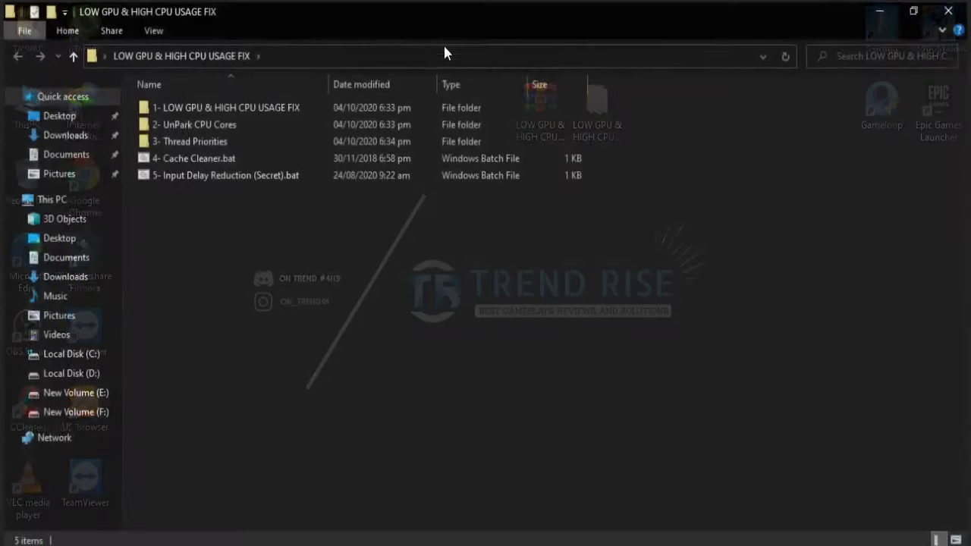
double_click(207, 107)
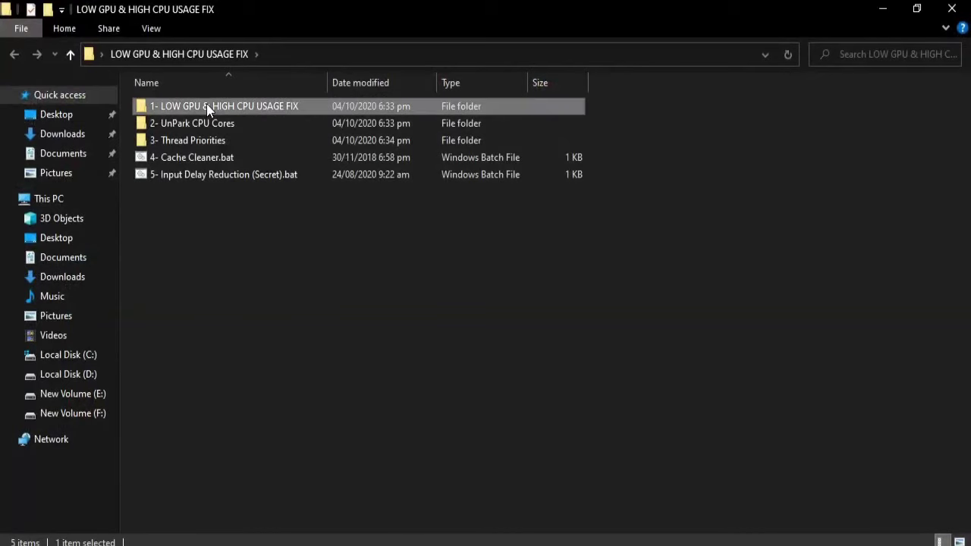
double_click(167, 123)
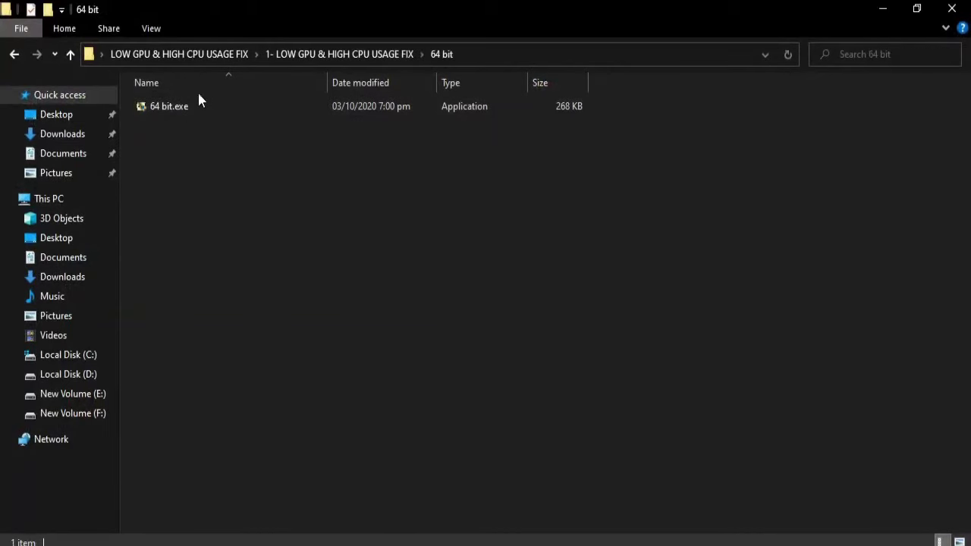
right_click(163, 108)
click(221, 135)
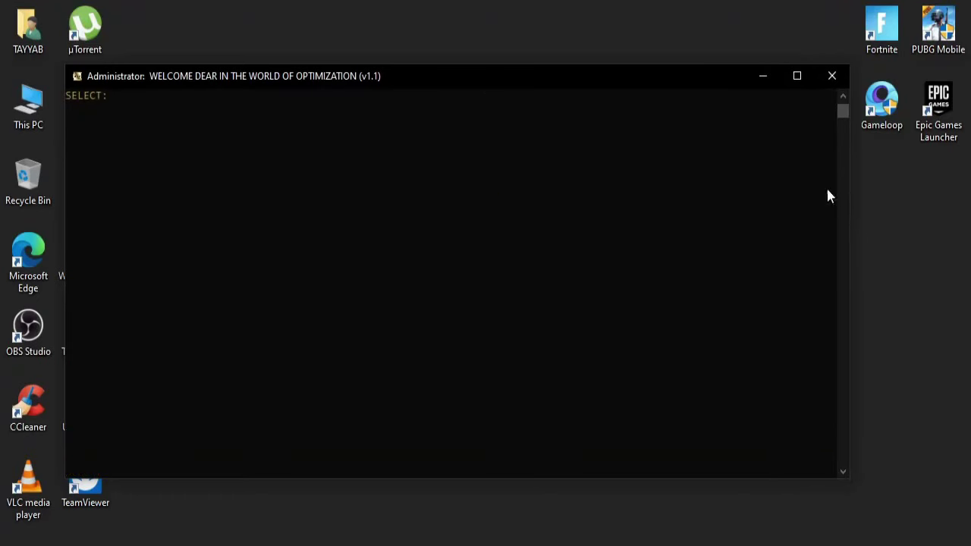
- Maximize the optimizer console and examine the low GPU and high CPU usage options in its main menu
click(793, 76)
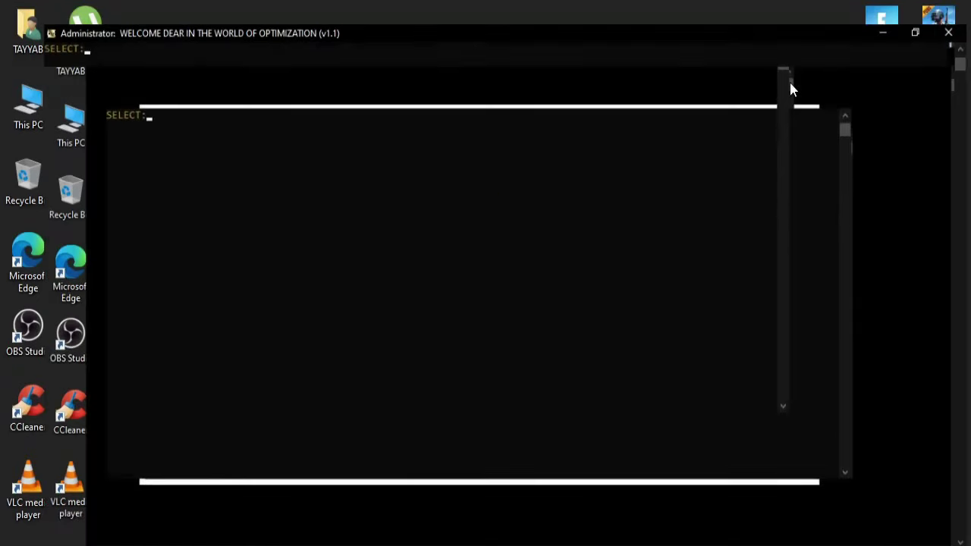
scroll(525, 184, up, 9)
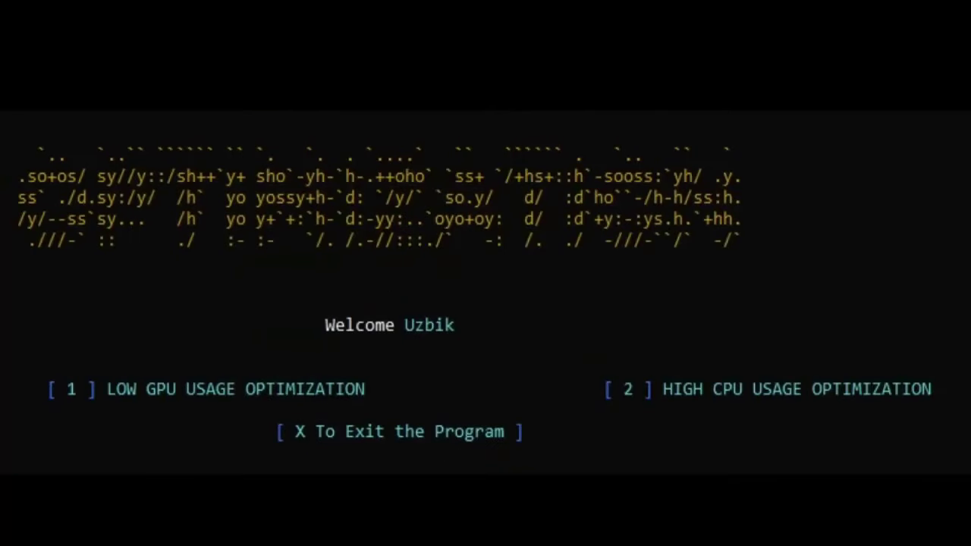
scroll(382, 111, down, 1)
drag(42, 324, 352, 327)
click(429, 325)
drag(589, 325, 926, 325)
click(936, 367)
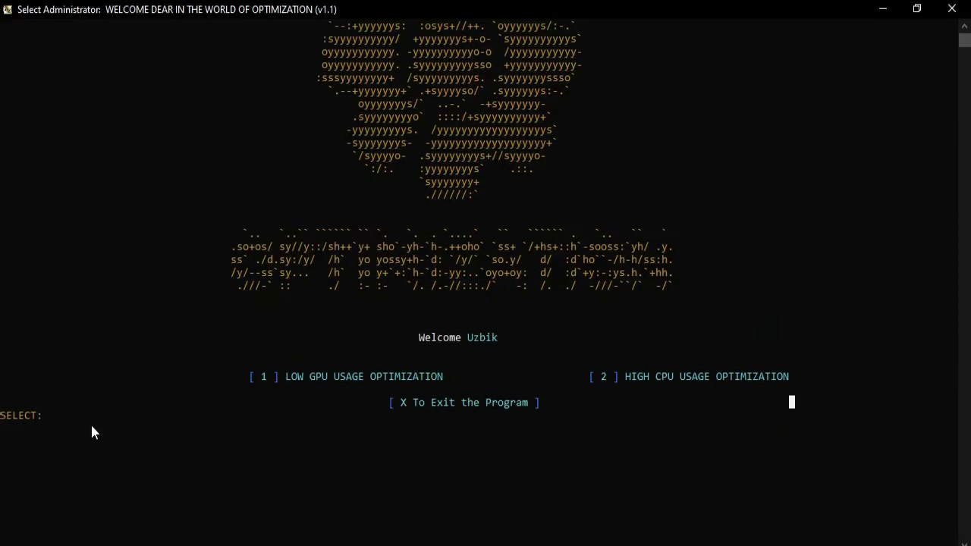
- Choose option 1, LOW GPU USAGE OPTIMIZATION, and run Files Optimization with option 1
key(Escape)
text(1)
key(Return)
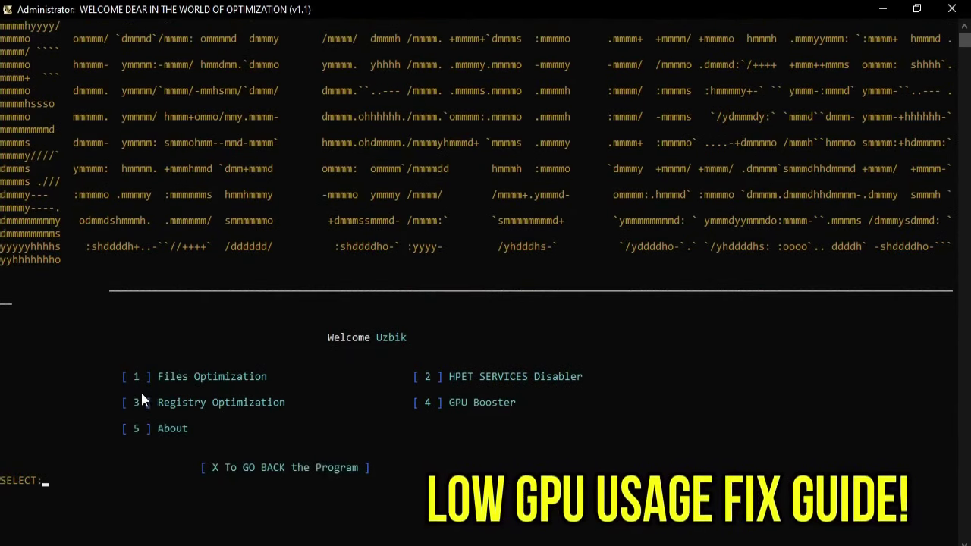
text(1)
key(Return)
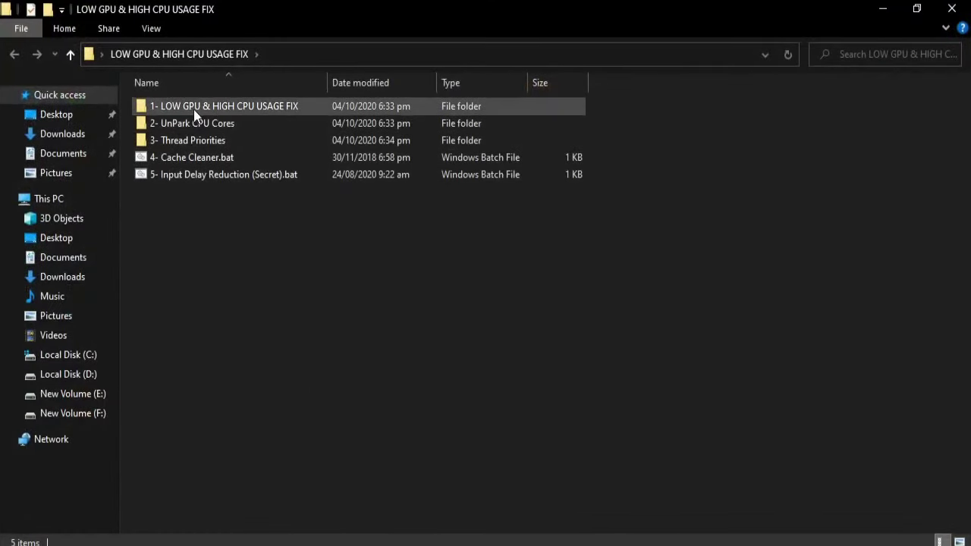
- Go back into the 64 bit folder of "1- LOW GPU & HIGH CPU USAGE FIX" and run 64 bit.exe as administrator again
double_click(194, 110)
double_click(190, 123)
click(165, 108)
right_click(165, 109)
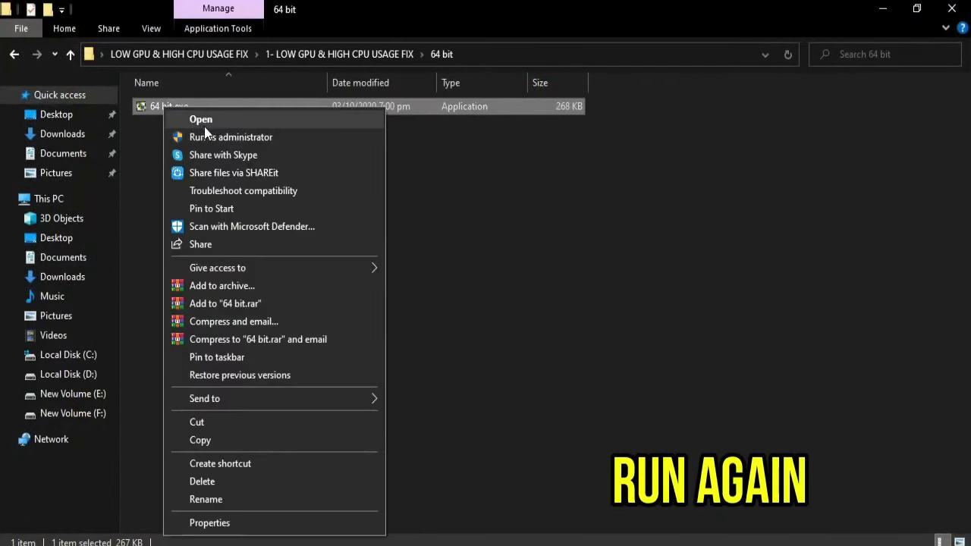
click(200, 134)
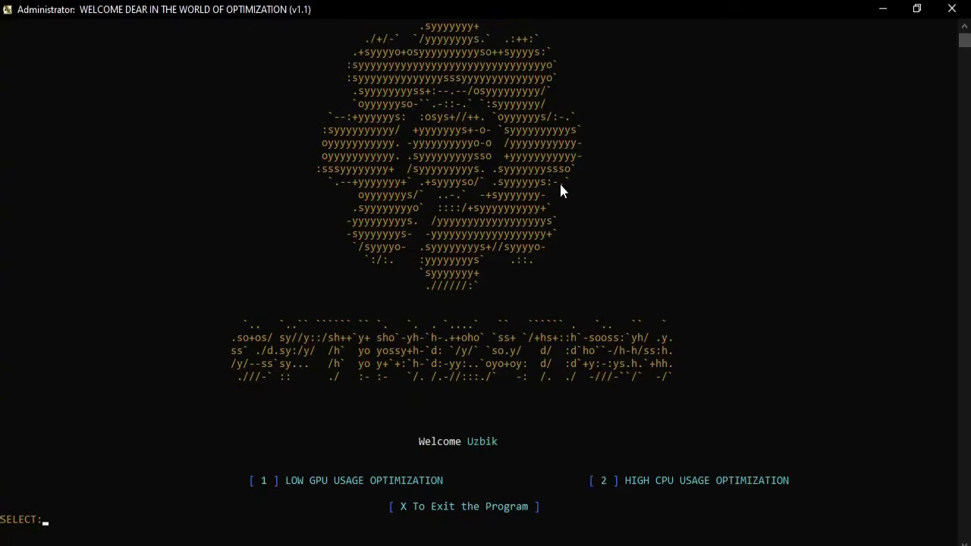
- Open the low GPU usage optimization menu and run the HPET SERVICES Disabler, continuing back to the menu
key(Return)
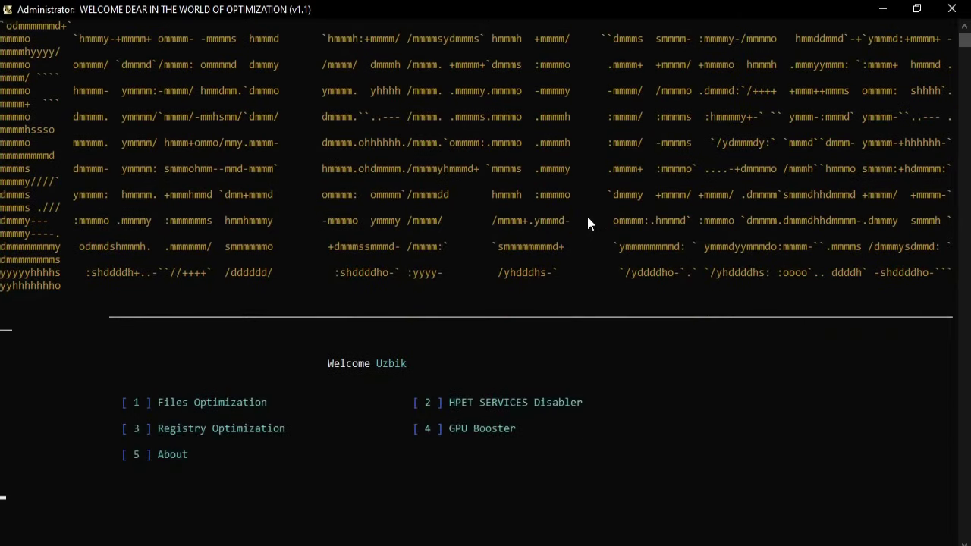
key(Return)
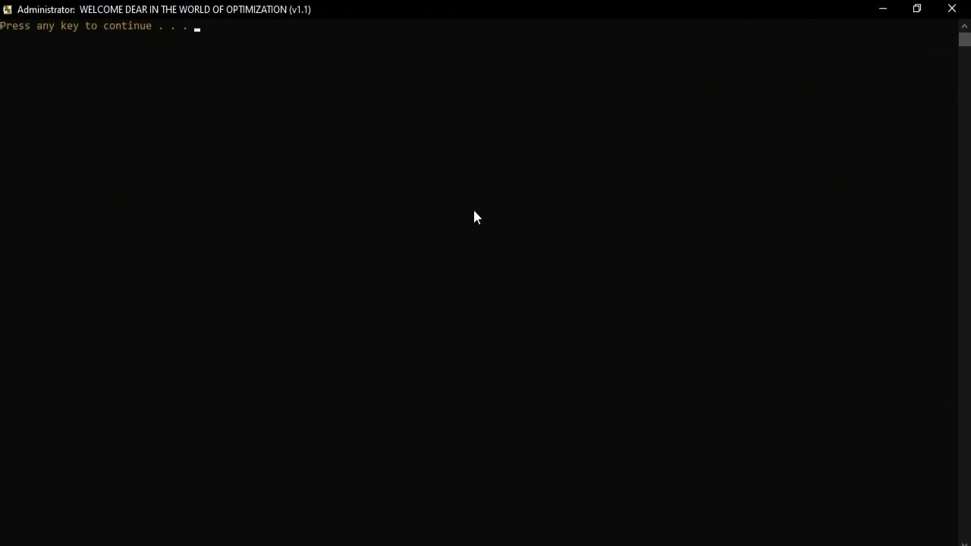
key(Return)
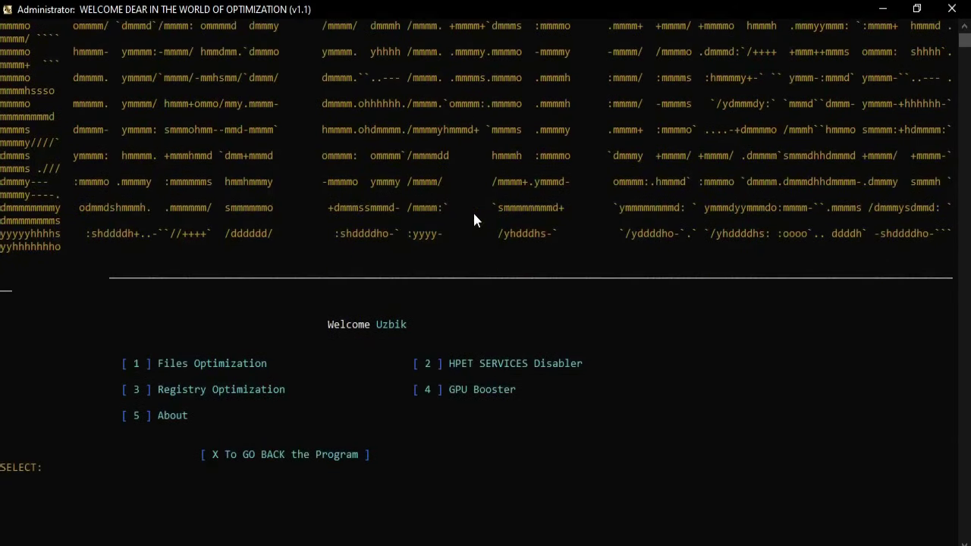
- Run Registry Optimization with option 3 and GPU Booster with option 4, closing the File Explorer window
text(3)
key(Return)
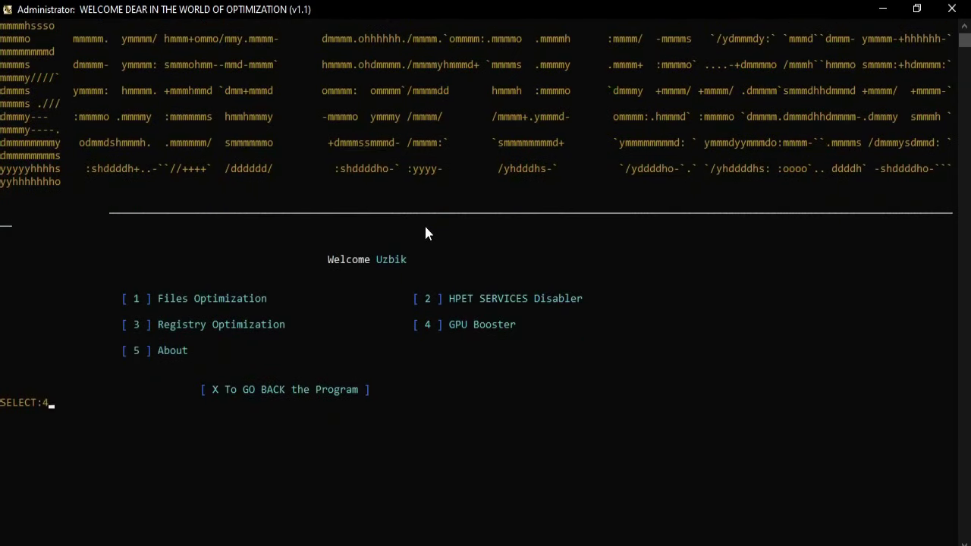
text(4)
key(Return)
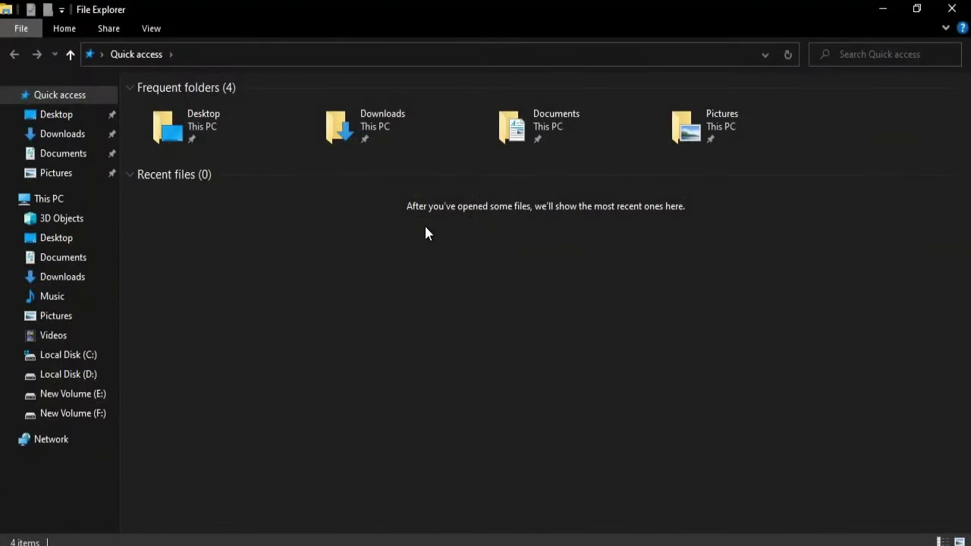
click(952, 9)
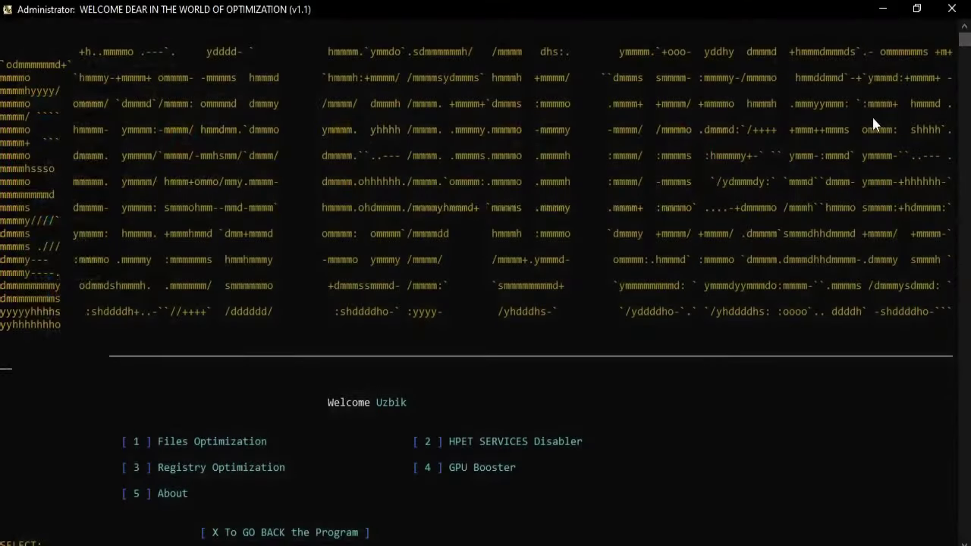
- View the optimizer's About page with option 5
scroll(542, 257, down, 3)
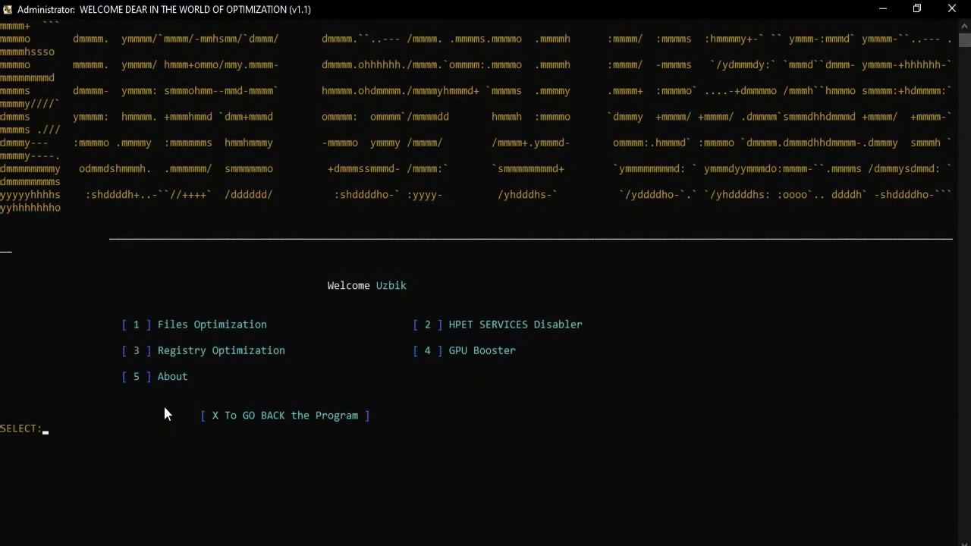
text(5)
key(Return)
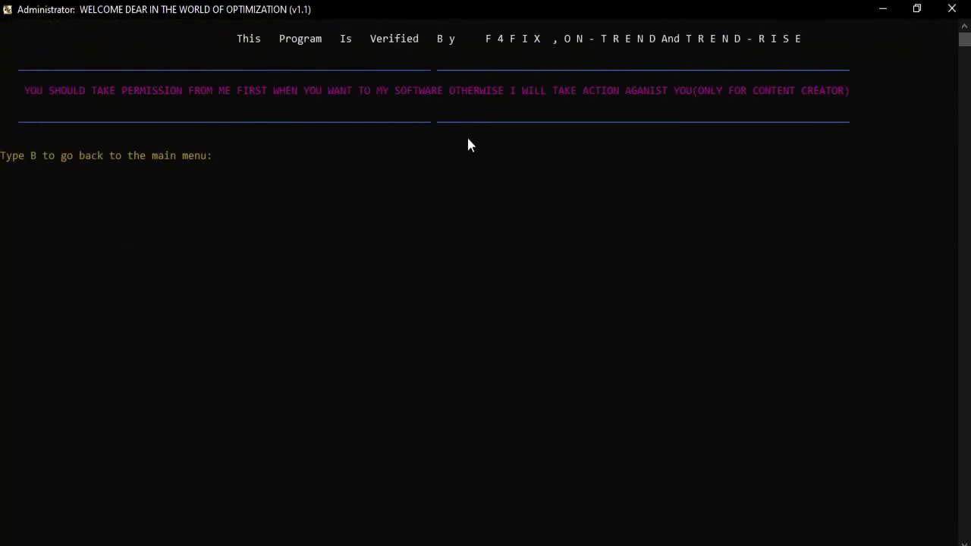
- Return from the About page and leave the low GPU usage menu for the program's start menu
drag(241, 38, 826, 39)
drag(14, 85, 832, 104)
click(863, 90)
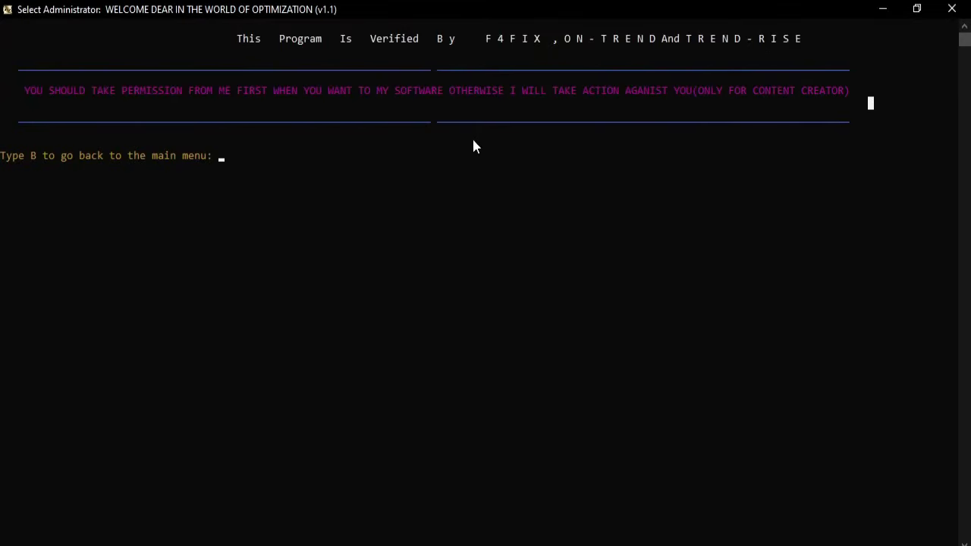
text(b)
key(Return)
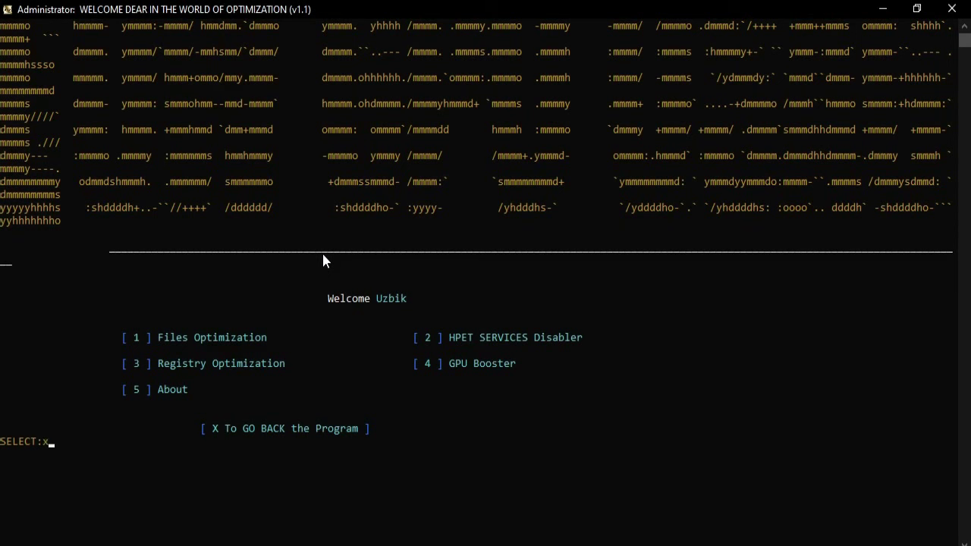
key(Return)
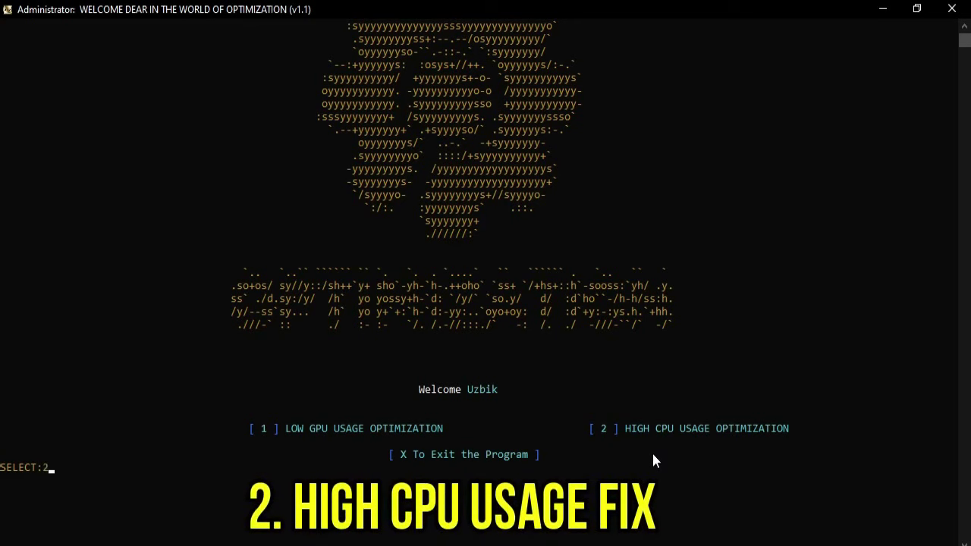
- In the high CPU usage optimization menu, run Regedit OPTIMIZATION with option 1 and Network OPTIMIZATION with option 2
key(Return)
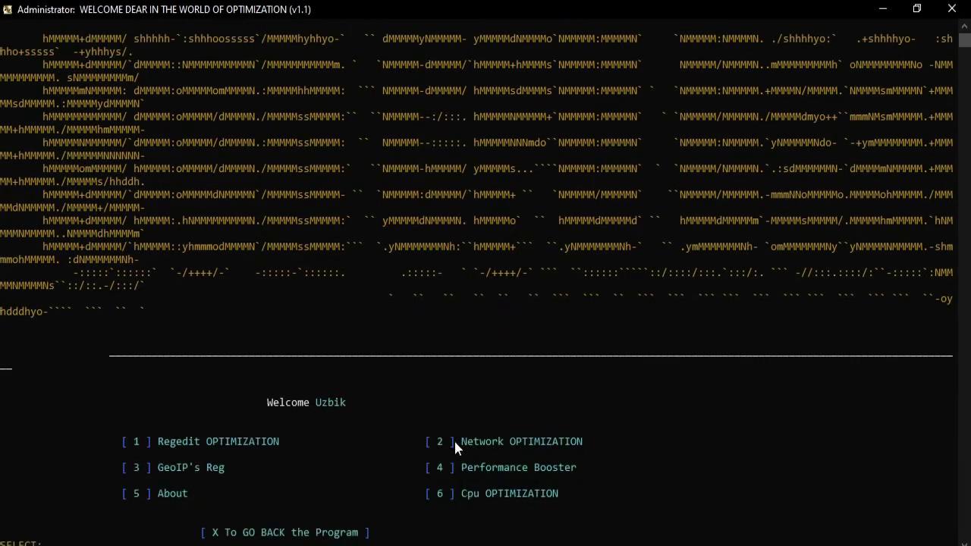
scroll(250, 305, down, 3)
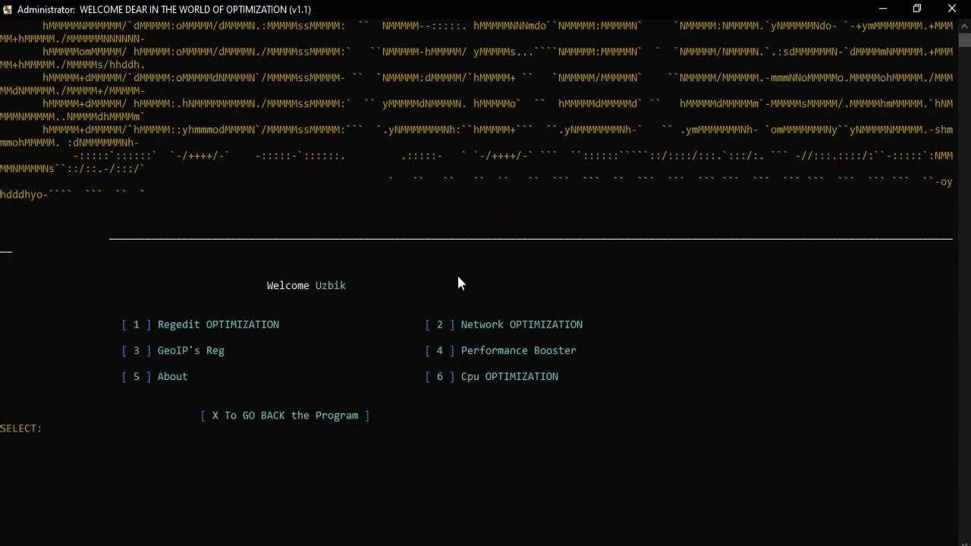
text(1)
key(Return)
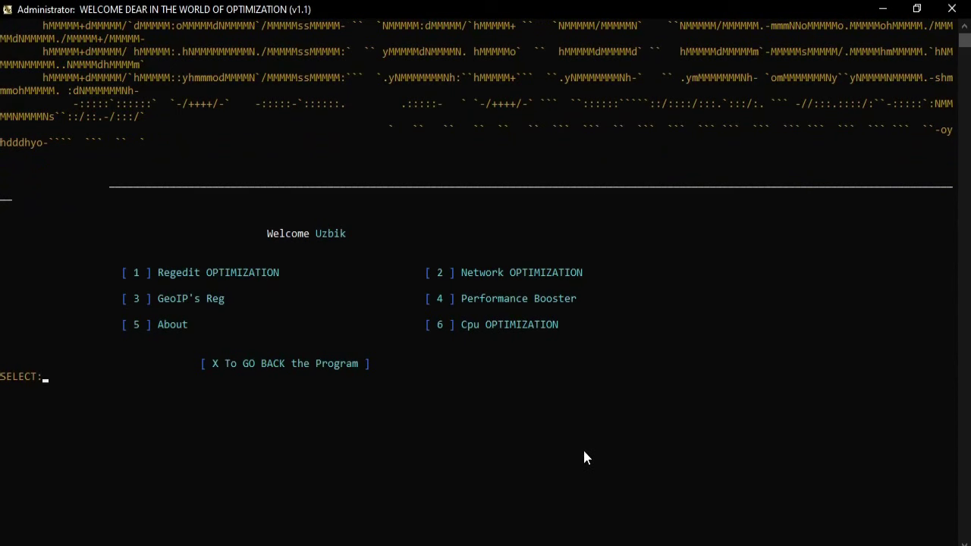
text(2)
key(Return)
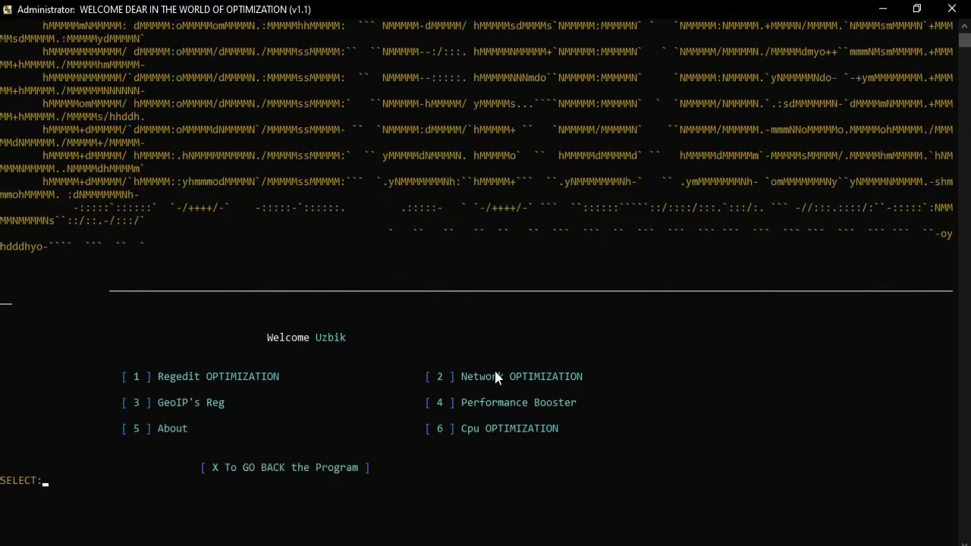
- Run GeoIP's Reg with option 3 and Performance Booster with option 4
text(3)
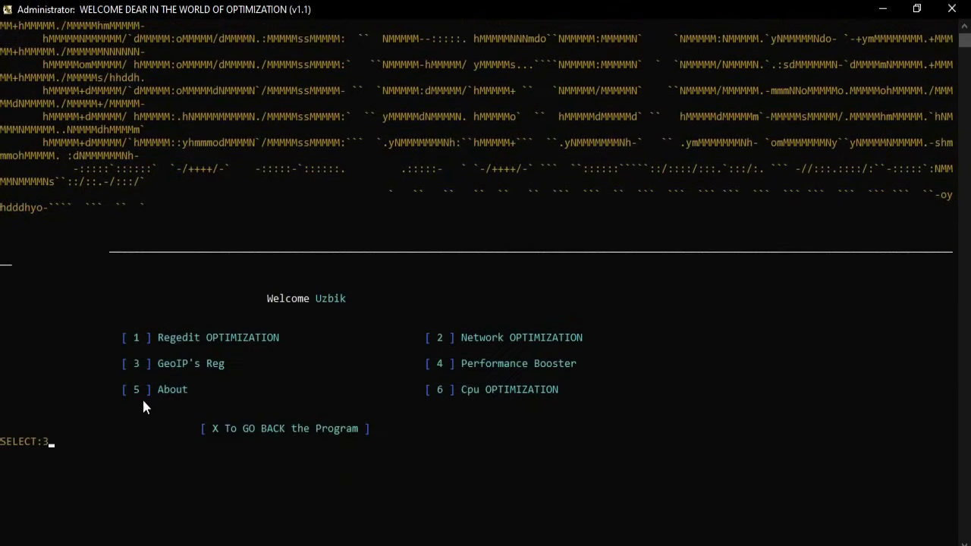
key(Return)
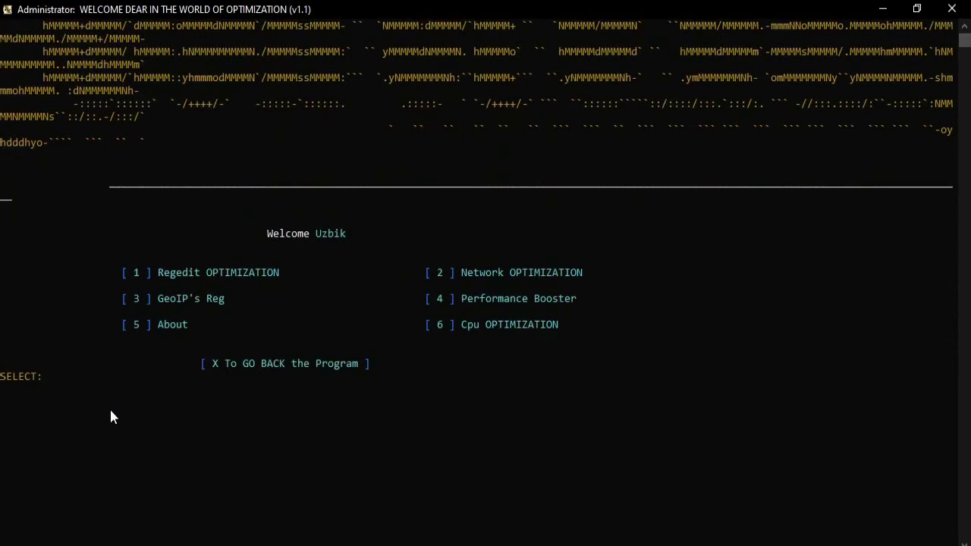
text(4)
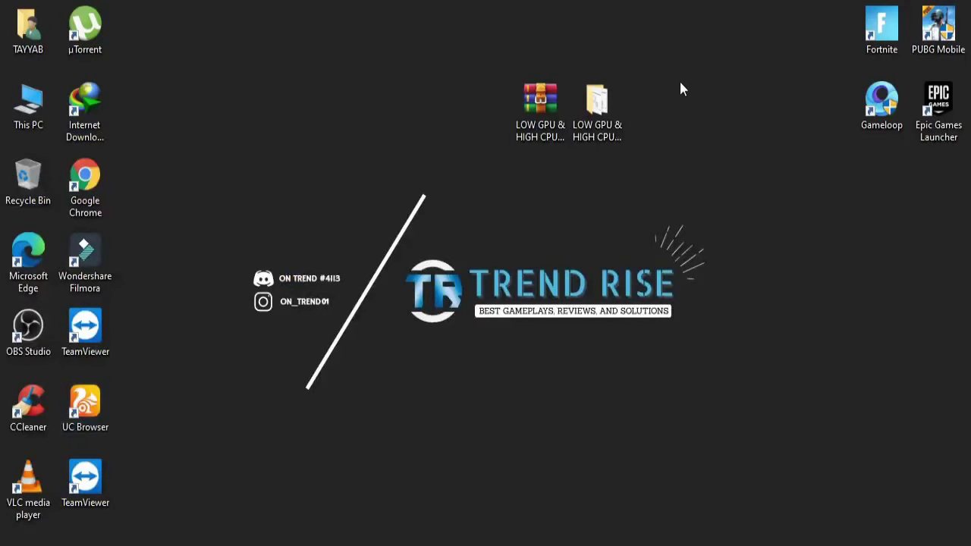
- Reopen the LOW GPU & HIGH CPU USAGE FIX folder from the desktop and relaunch 64 bit.exe from its 64 bit subfolder as administrator
double_click(607, 109)
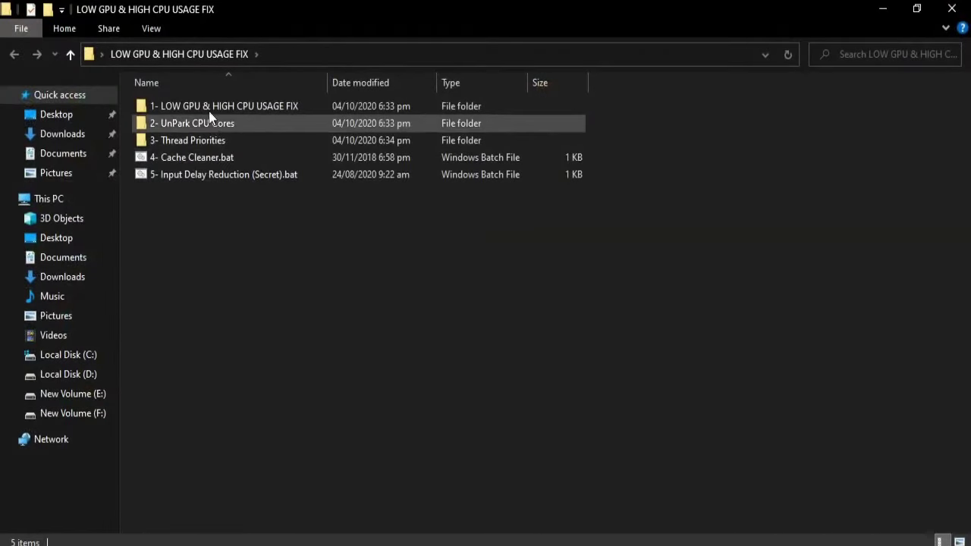
double_click(208, 106)
double_click(163, 107)
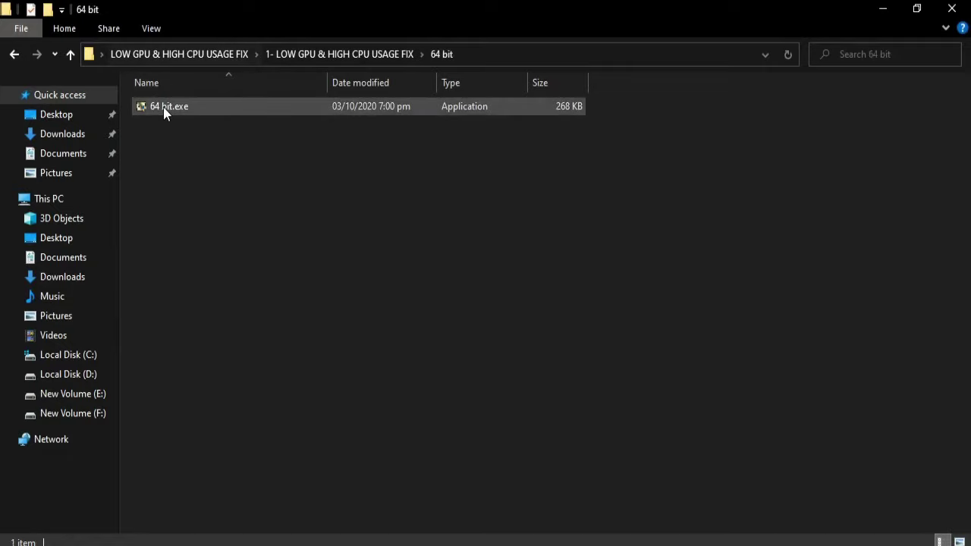
click(168, 108)
right_click(168, 108)
click(209, 132)
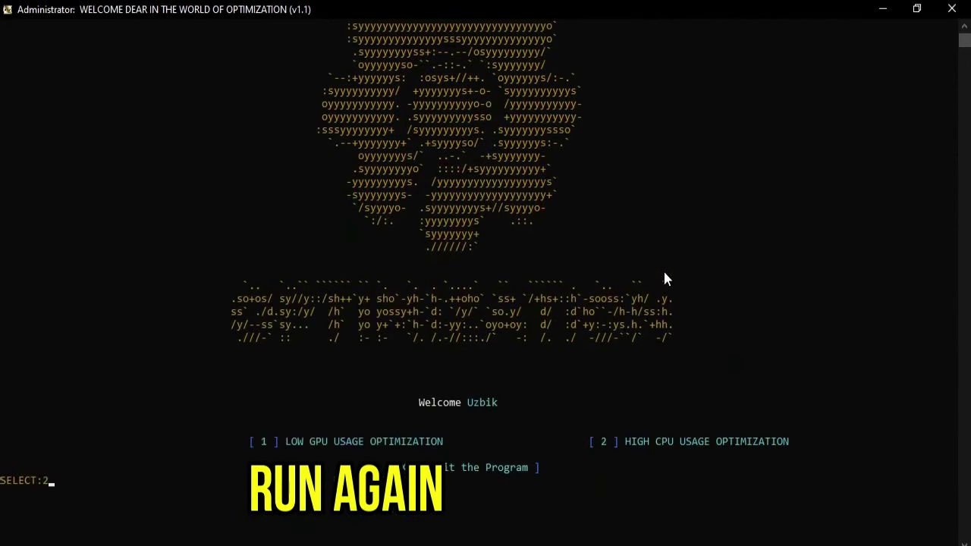
- Enter the high CPU usage optimization menu again and run Cpu OPTIMIZATION with option 6
key(Return)
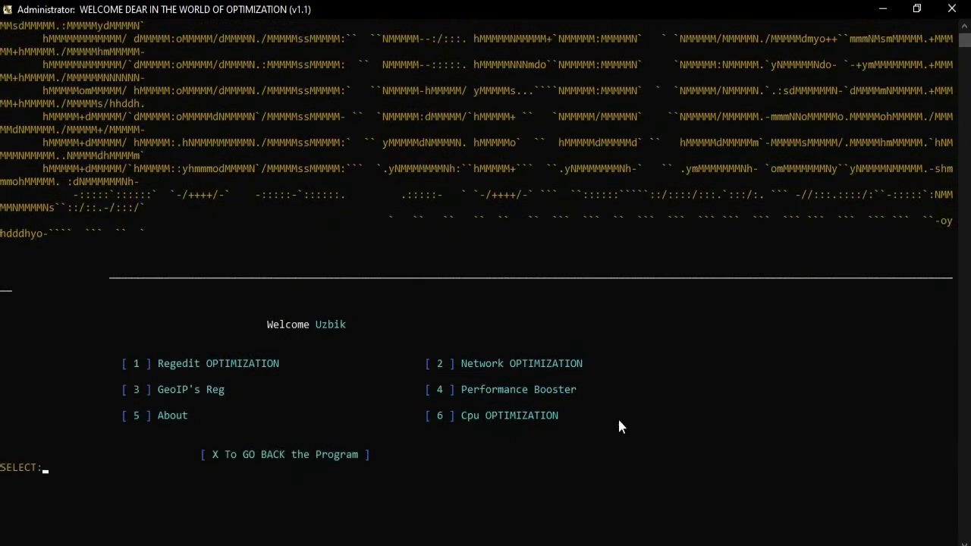
drag(428, 416, 564, 419)
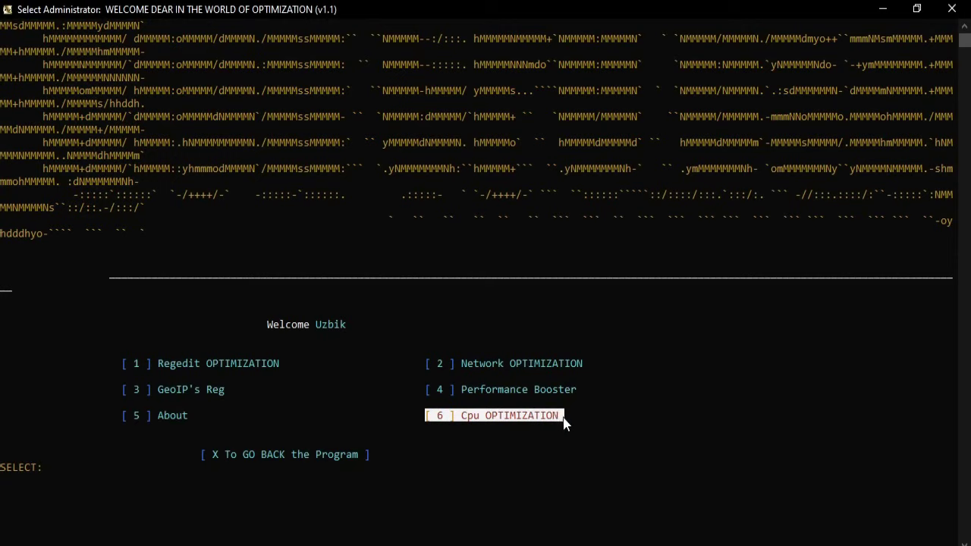
click(574, 418)
key(Escape)
text(6)
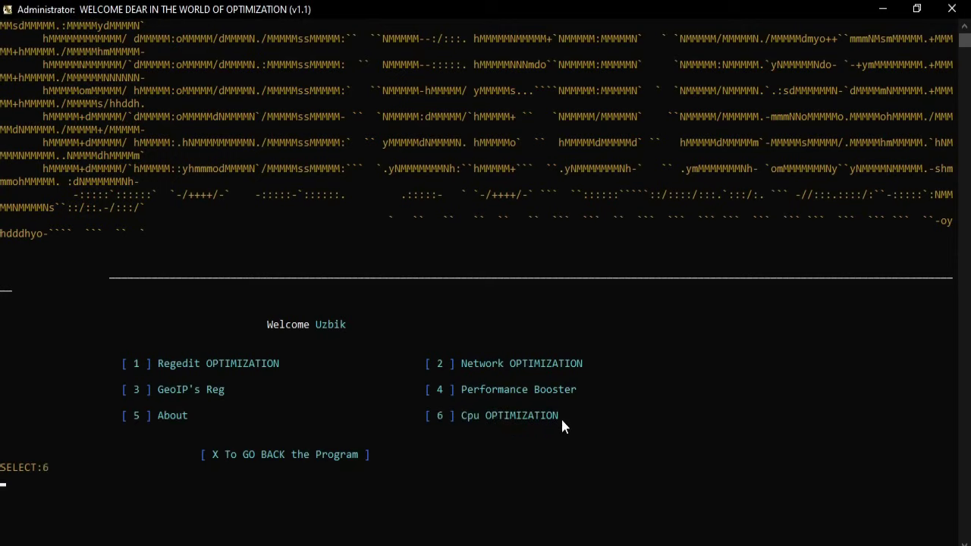
key(Return)
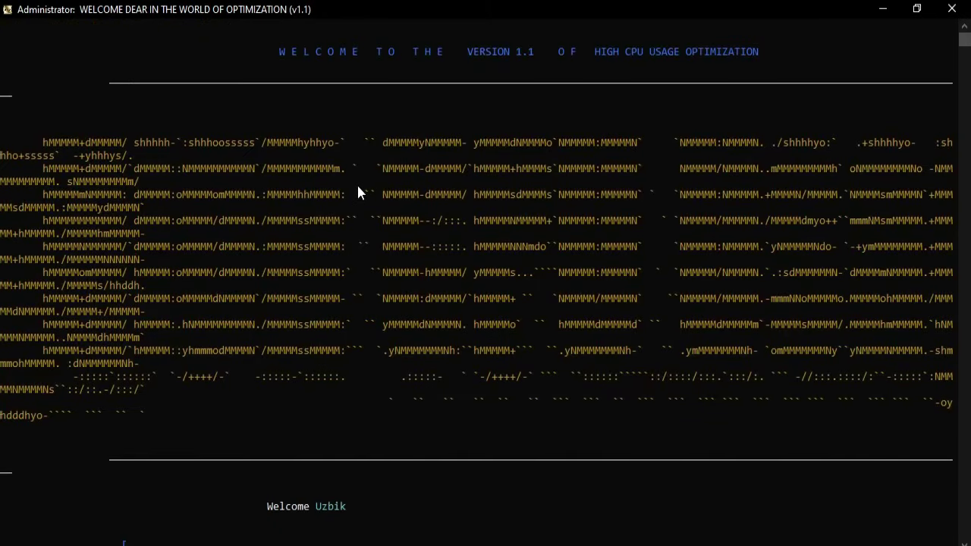
- Go back to the start menu, exit the optimizer and refresh the desktop
scroll(422, 294, down, 1)
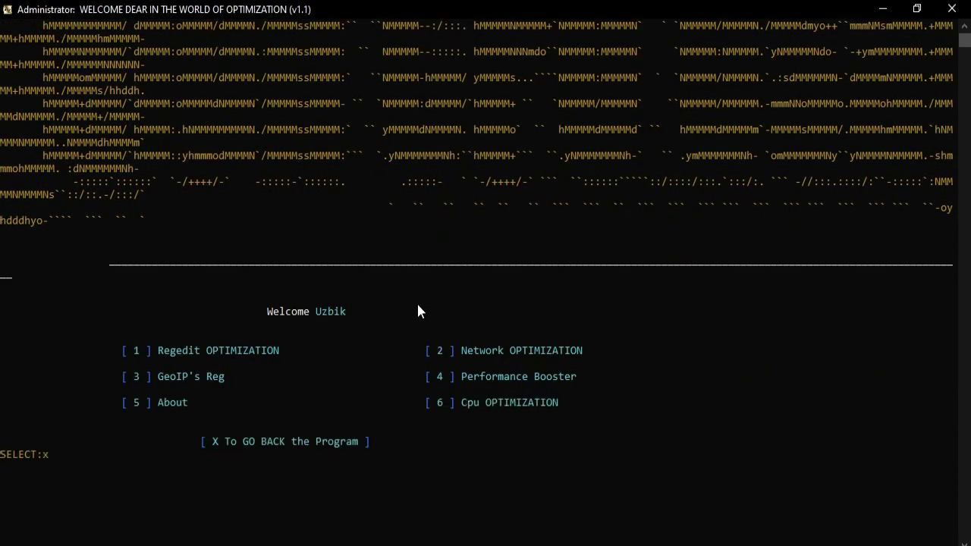
key(Return)
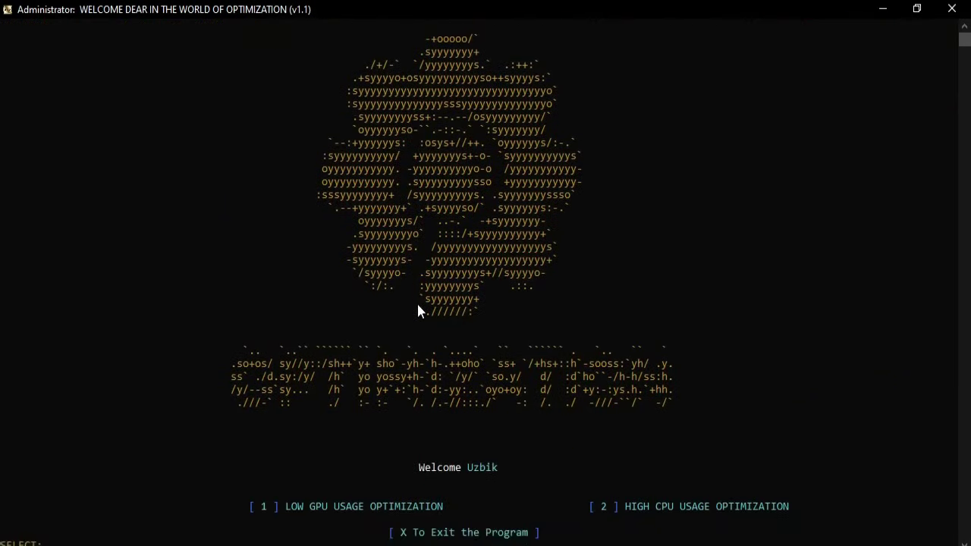
text(x)
key(Return)
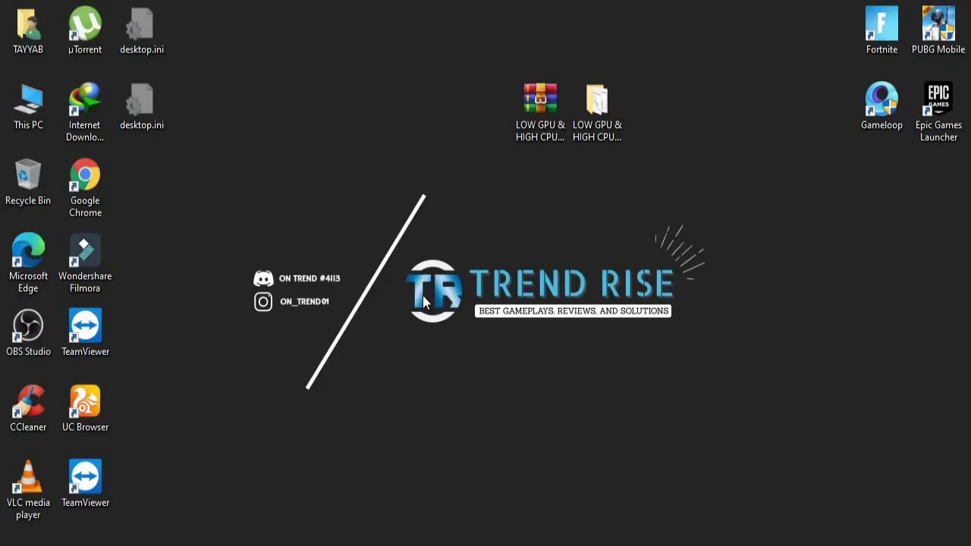
right_click(434, 295)
click(507, 345)
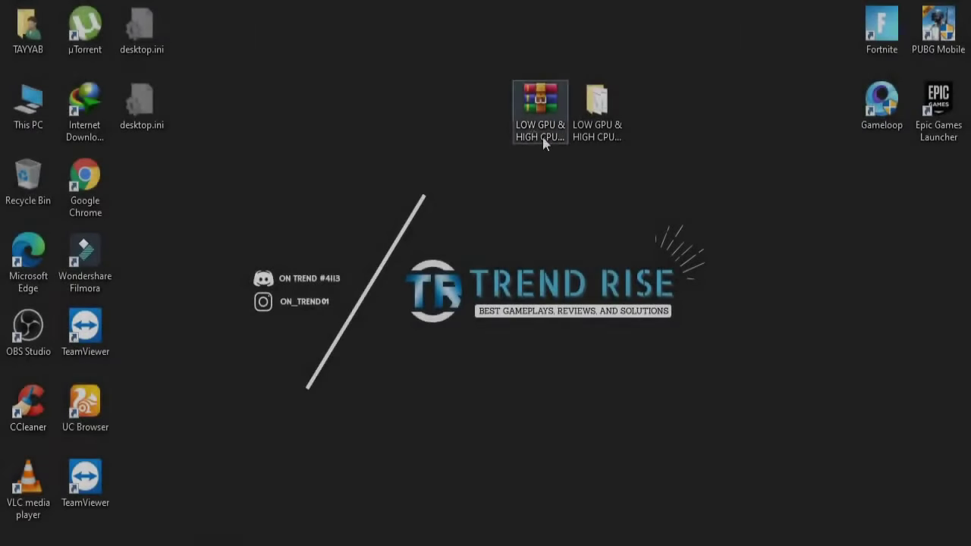
- Extract parkcontrolsetup64.rar in place inside the "2- UnPark CPU Cores" folder
double_click(587, 96)
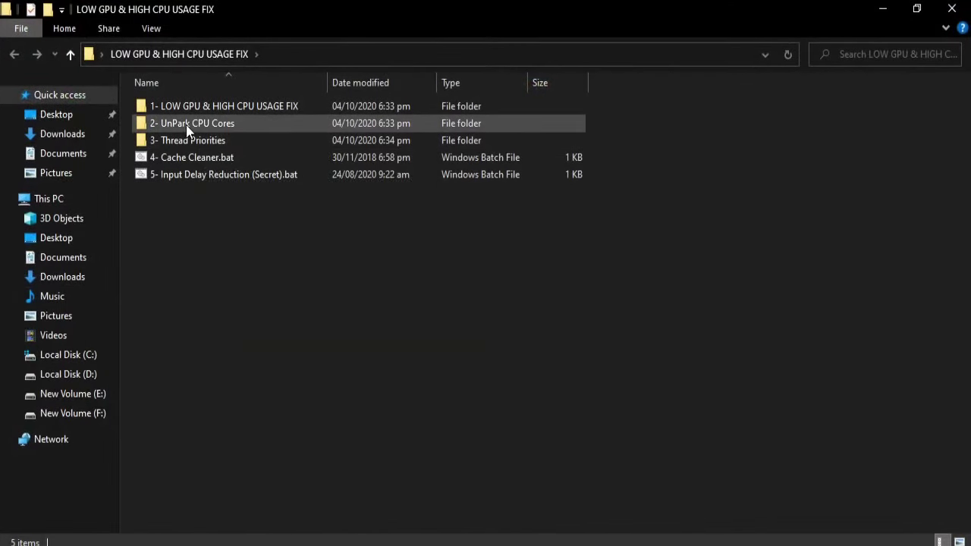
double_click(186, 125)
right_click(191, 127)
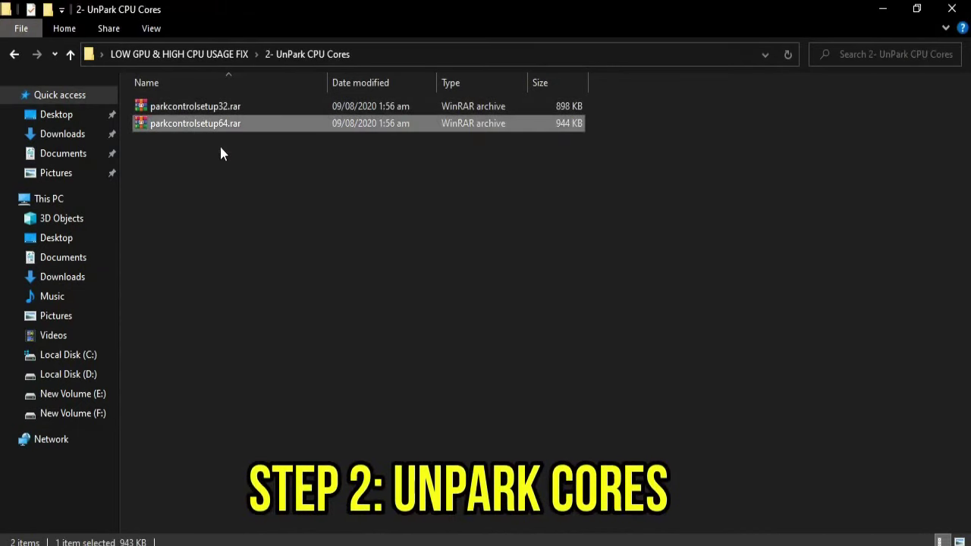
click(278, 223)
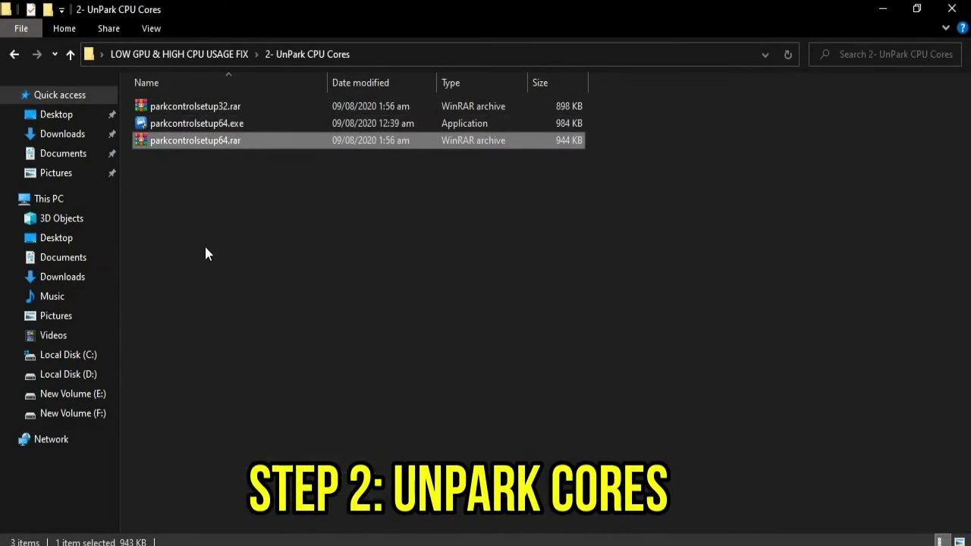
- Run parkcontrolsetup64.exe as administrator and install ParkControl with the default components in C:\Program Files\ParkControl\, minimizing the folder window
click(213, 122)
right_click(213, 122)
click(270, 152)
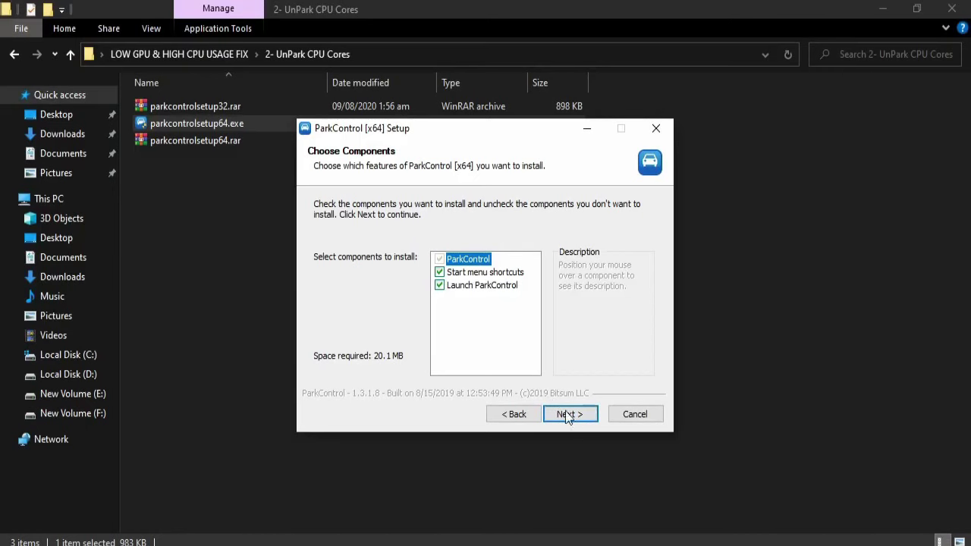
click(566, 412)
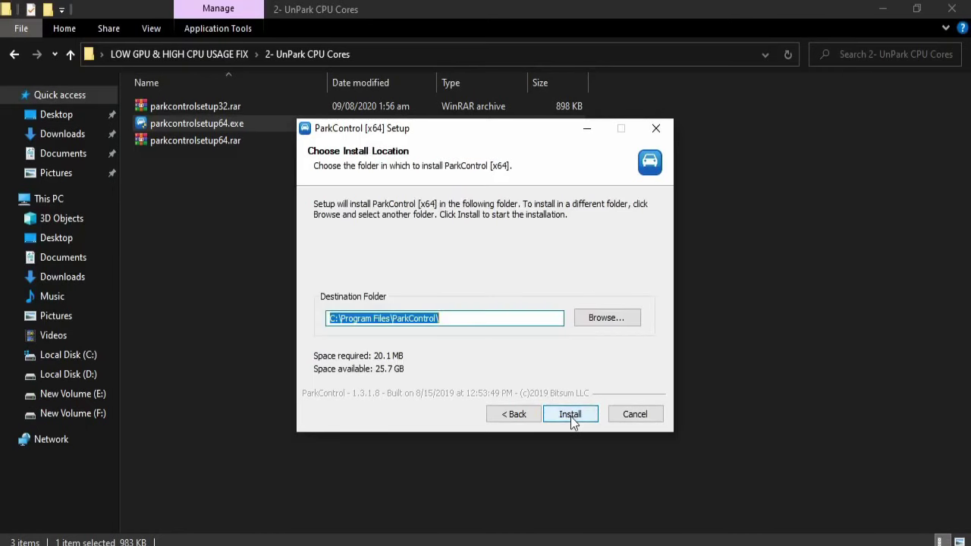
click(571, 416)
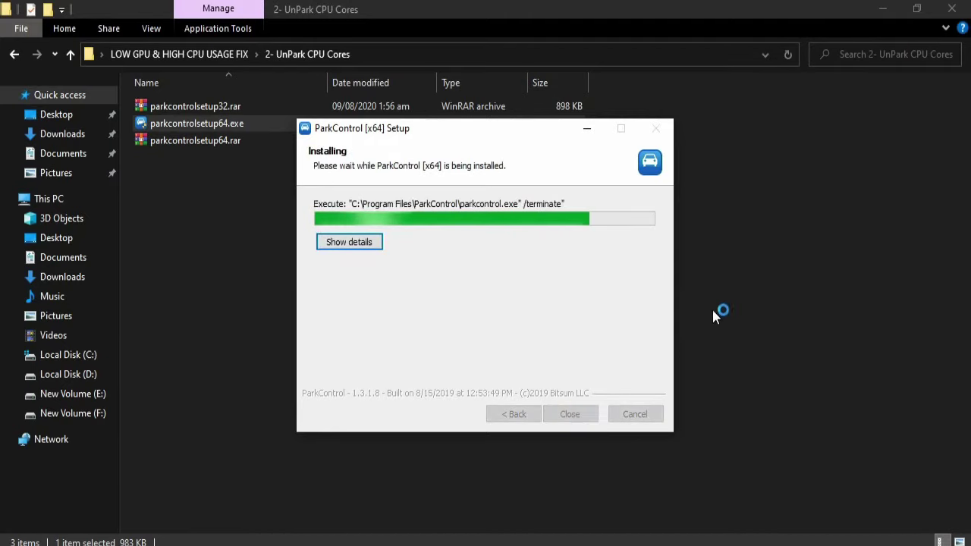
click(893, 6)
click(536, 151)
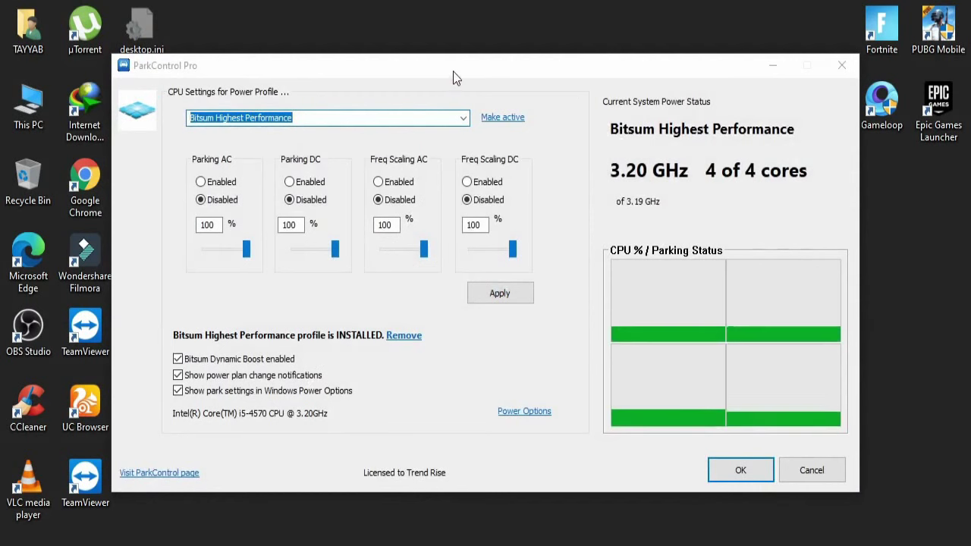
- Select Bitsum Highest Performance as the ParkControl power profile, with Parking AC set to Disabled
drag(453, 72, 491, 60)
click(364, 108)
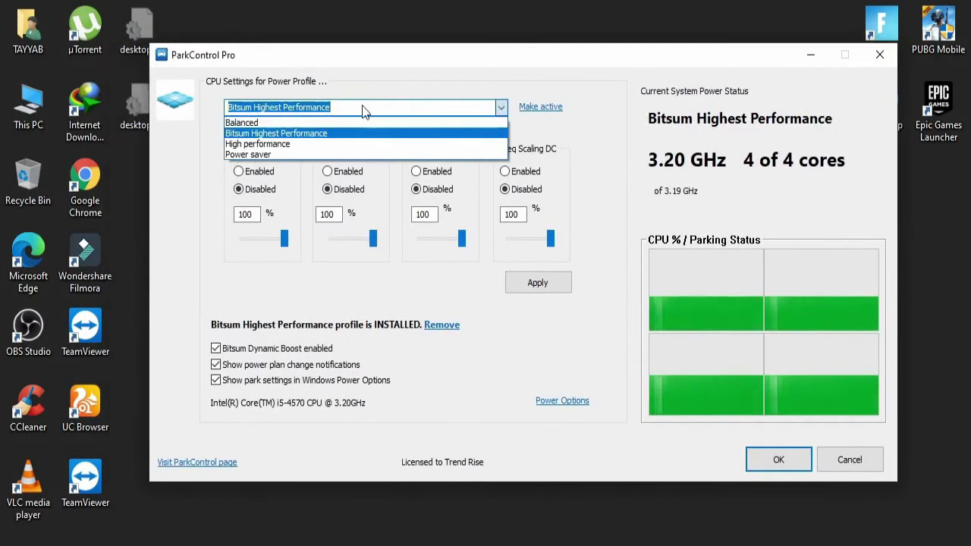
click(307, 138)
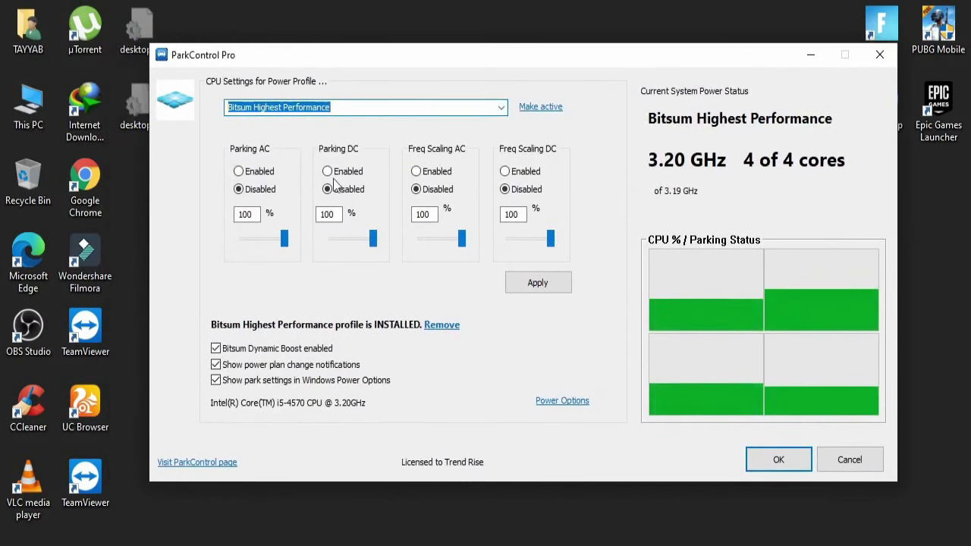
click(240, 172)
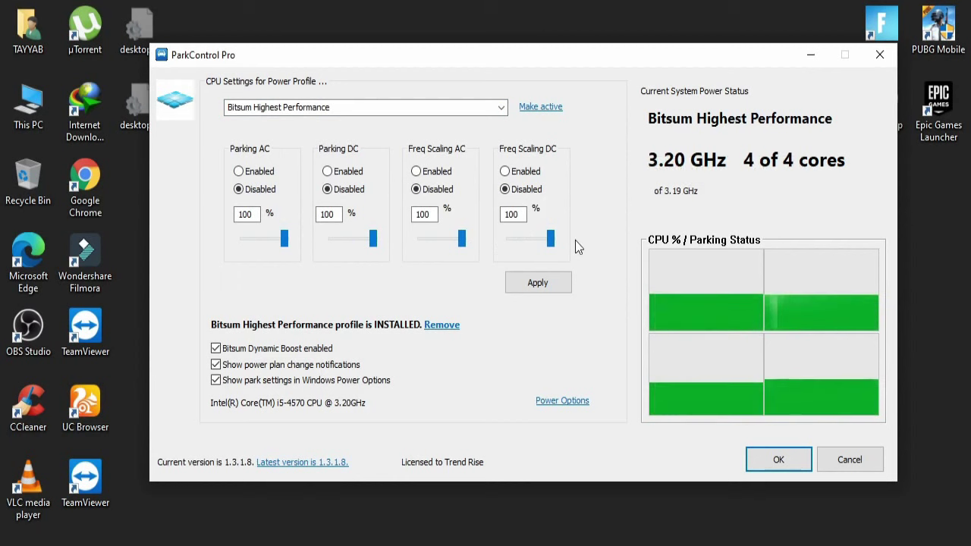
- Enable Bitsum Dynamic Boost with Bitsum Highest Performance for the idle PC, and apply the settings with power plan change notifications on
click(216, 349)
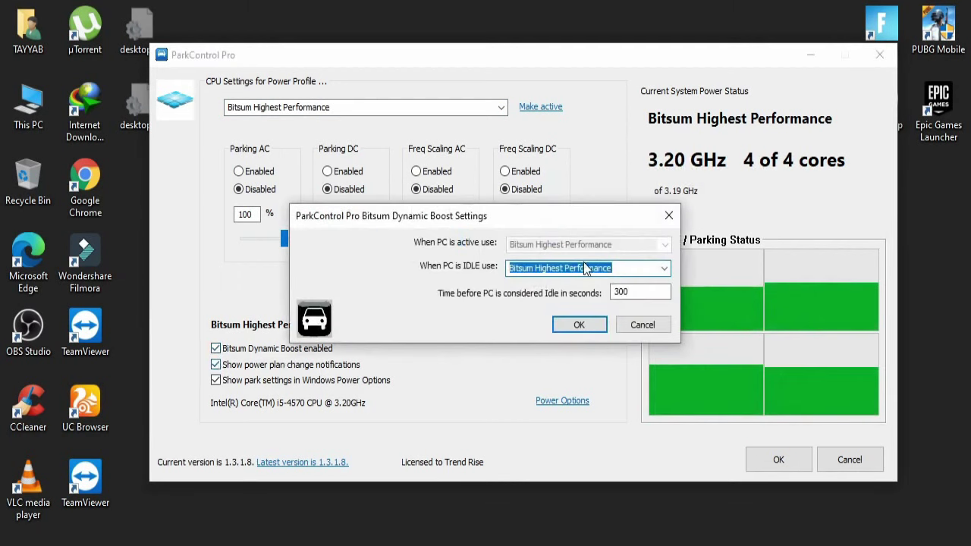
click(667, 270)
click(577, 293)
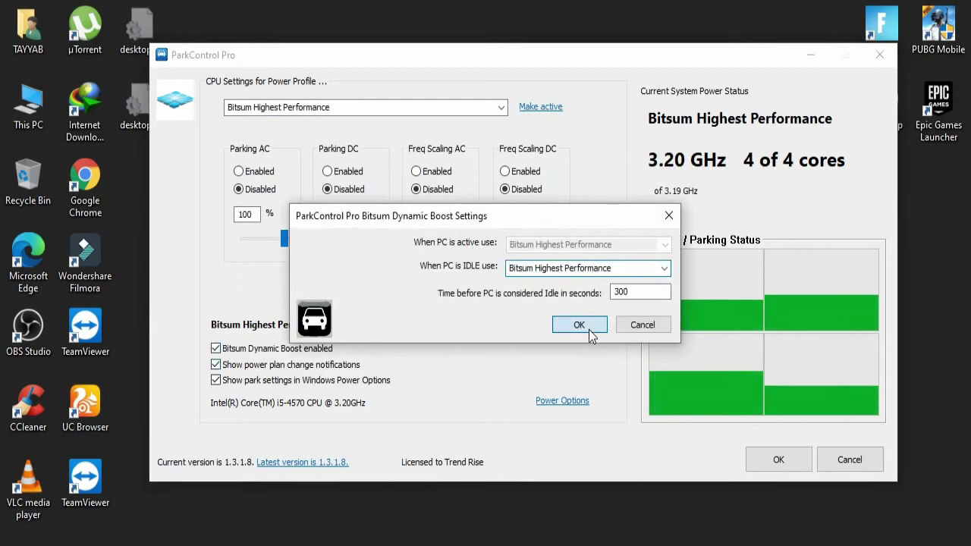
click(579, 325)
click(216, 365)
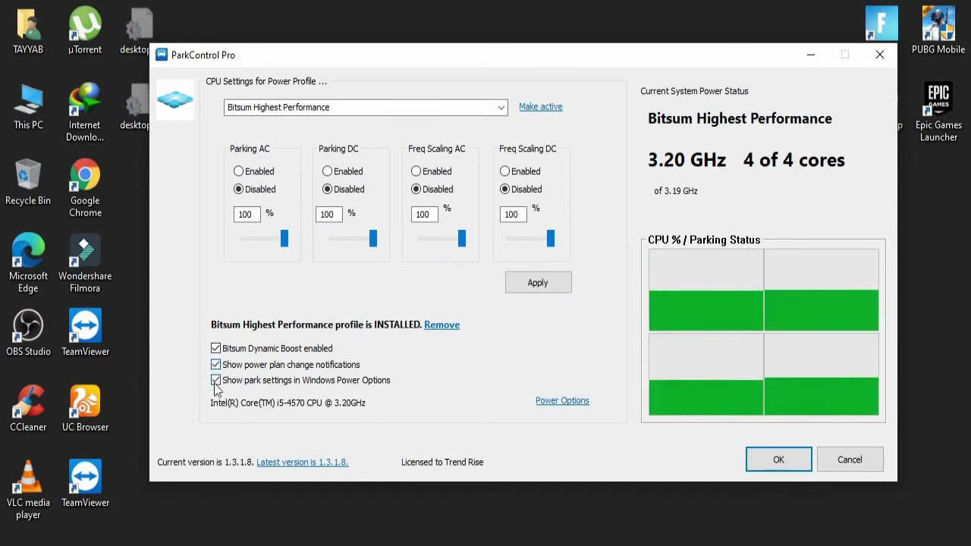
click(547, 285)
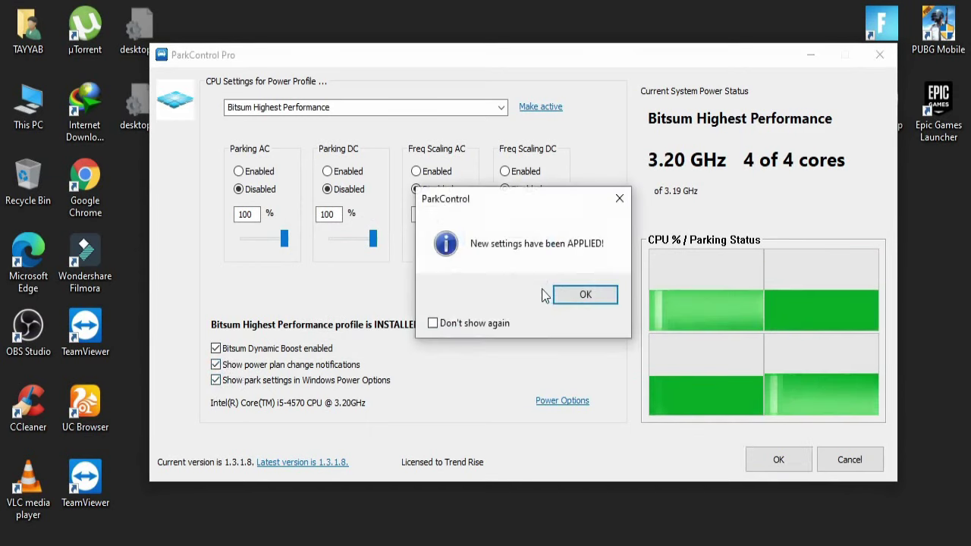
- Dismiss the applied-settings notice, accept and close the ParkControl settings, and check ParkControl among the hidden system tray icons
click(582, 296)
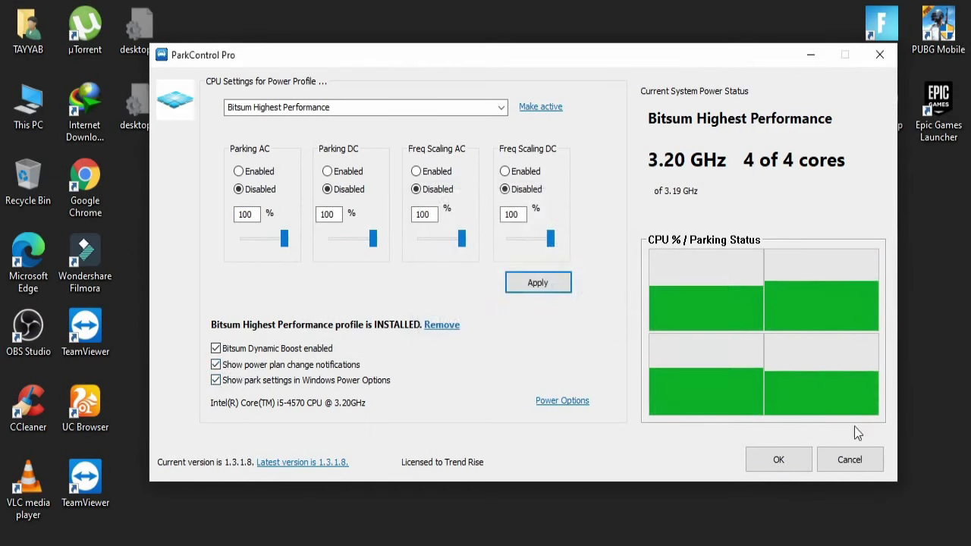
click(804, 463)
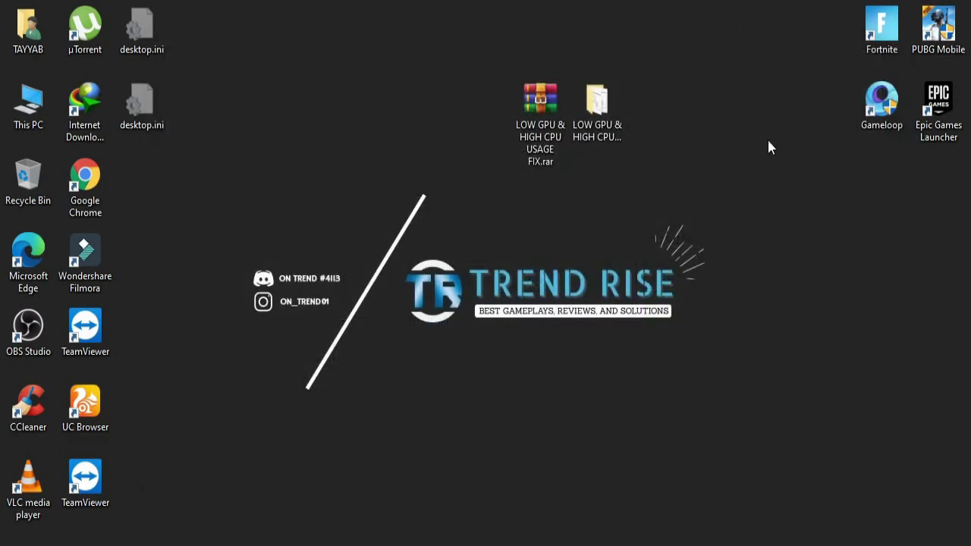
click(819, 545)
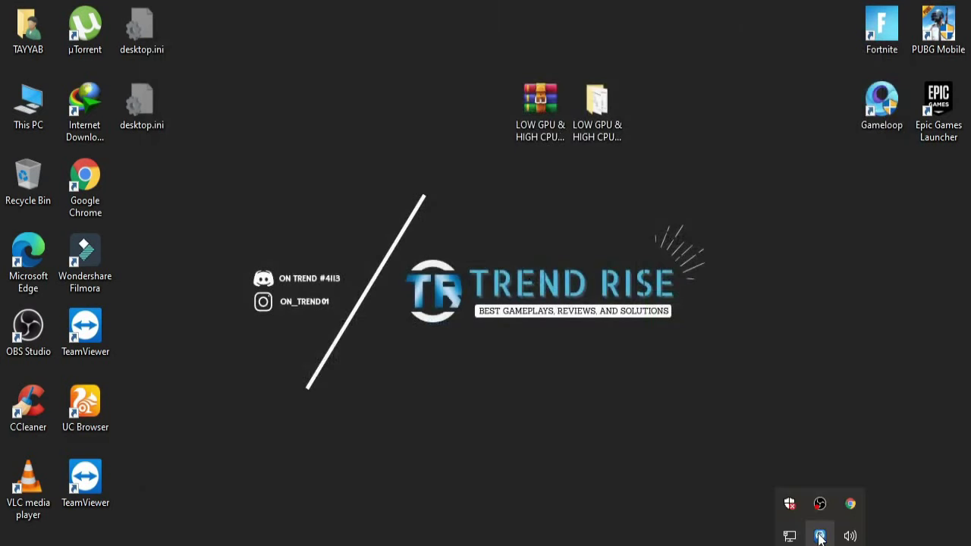
- Merge NVIDIA Thread Priority.reg from the "3- Thread Priorities" folder of LOW GPU & HIGH CPU USAGE FIX into the registry
click(596, 128)
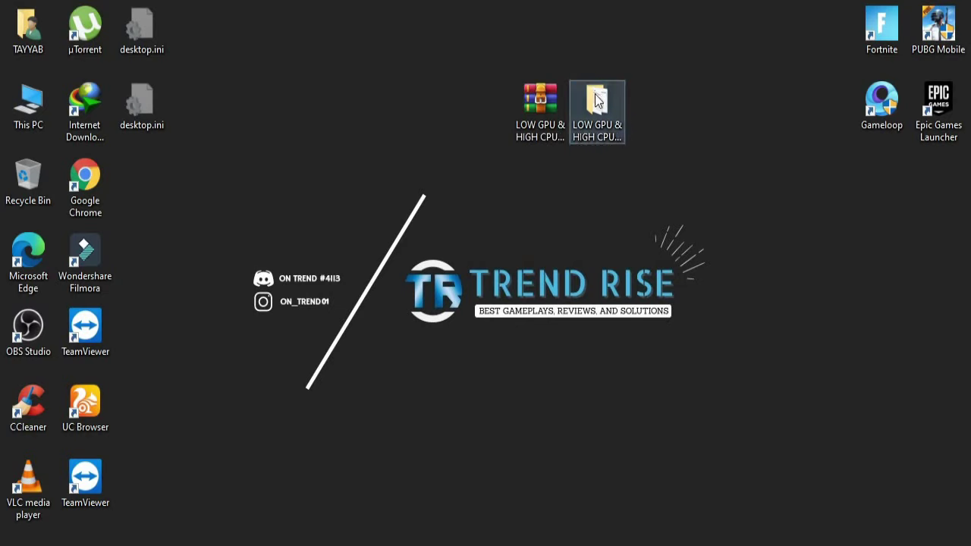
double_click(598, 101)
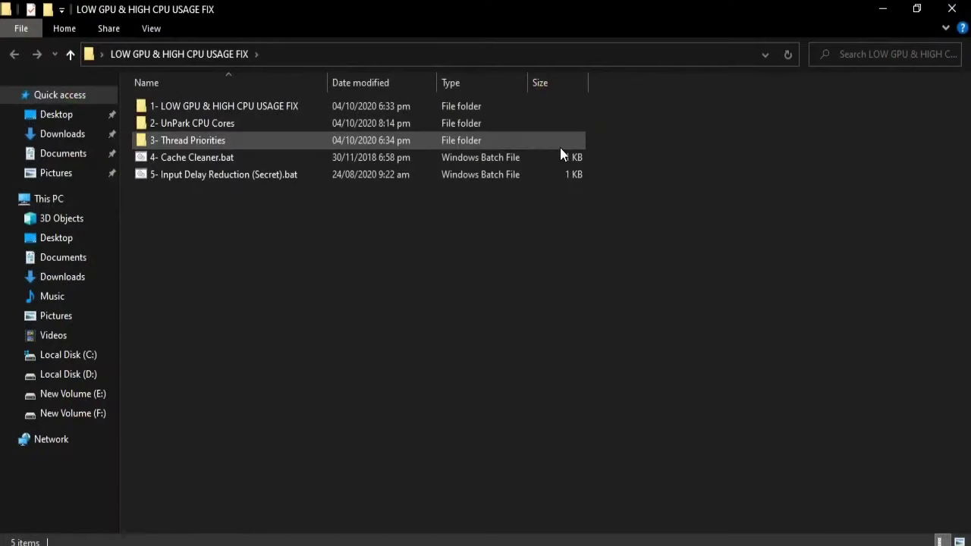
double_click(223, 144)
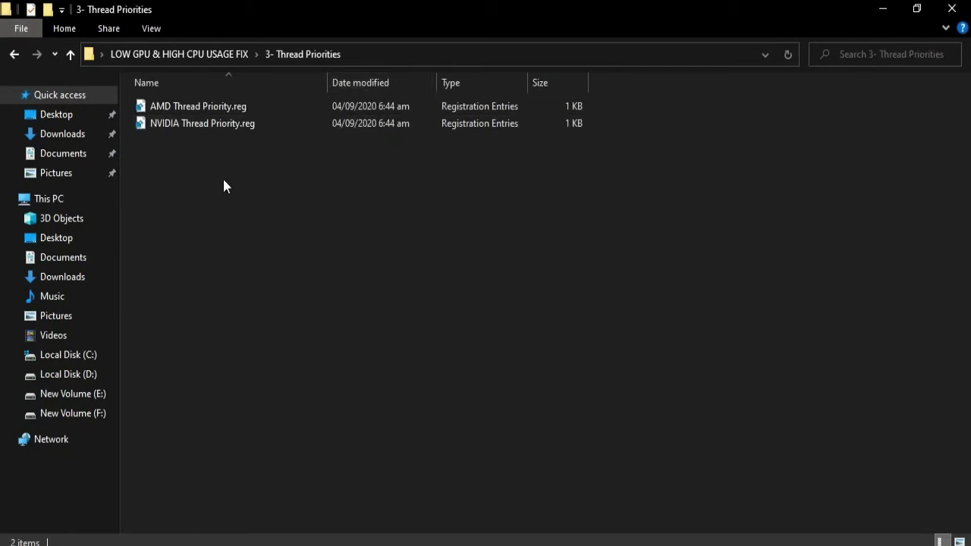
scroll(275, 190, up, 3)
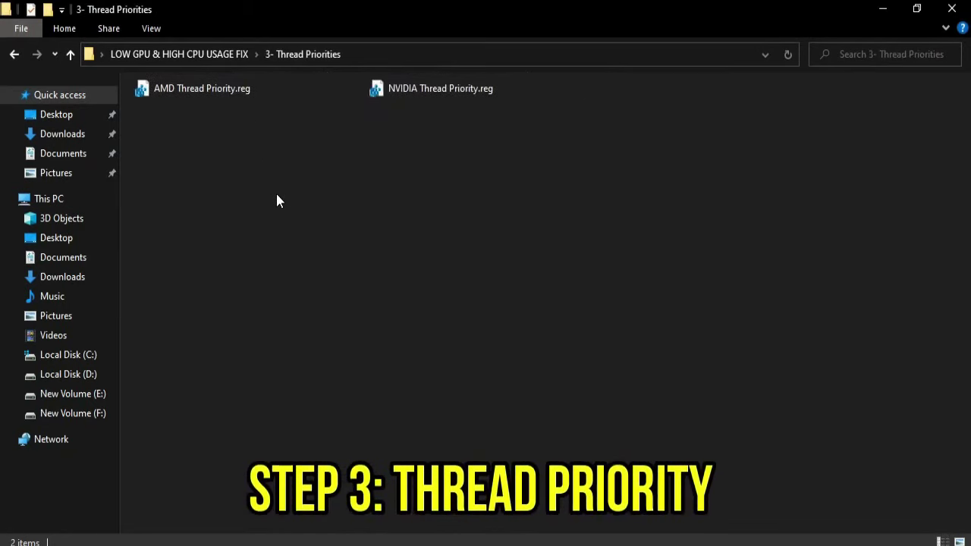
click(161, 135)
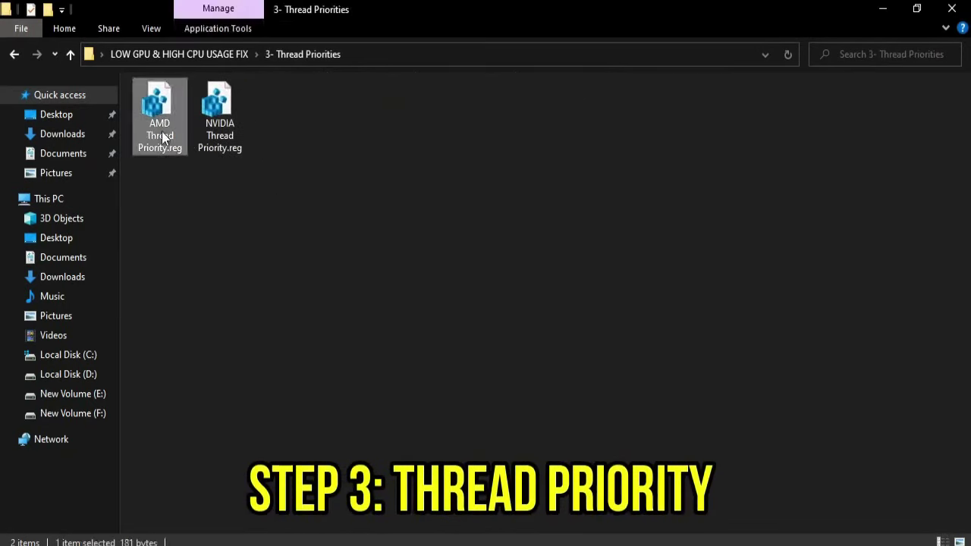
click(218, 142)
right_click(213, 129)
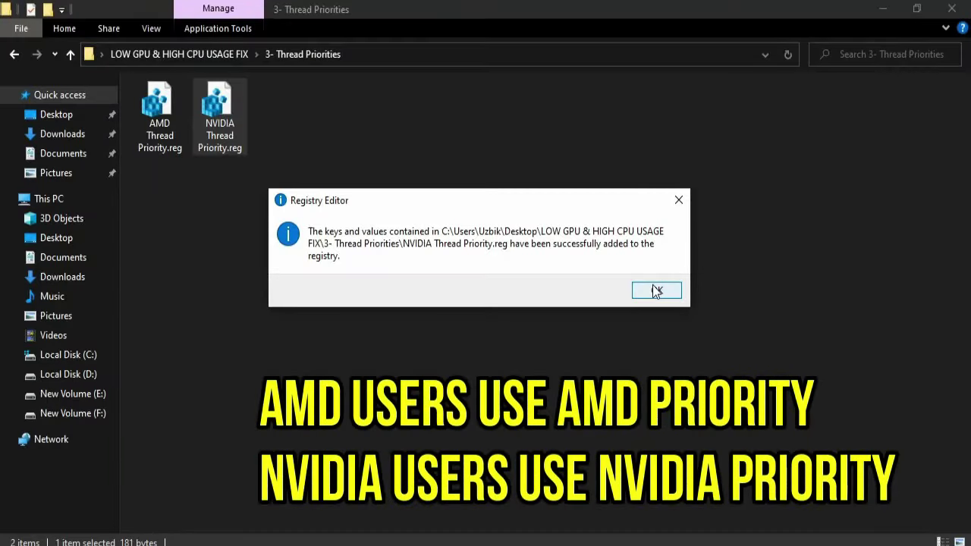
click(656, 292)
click(577, 297)
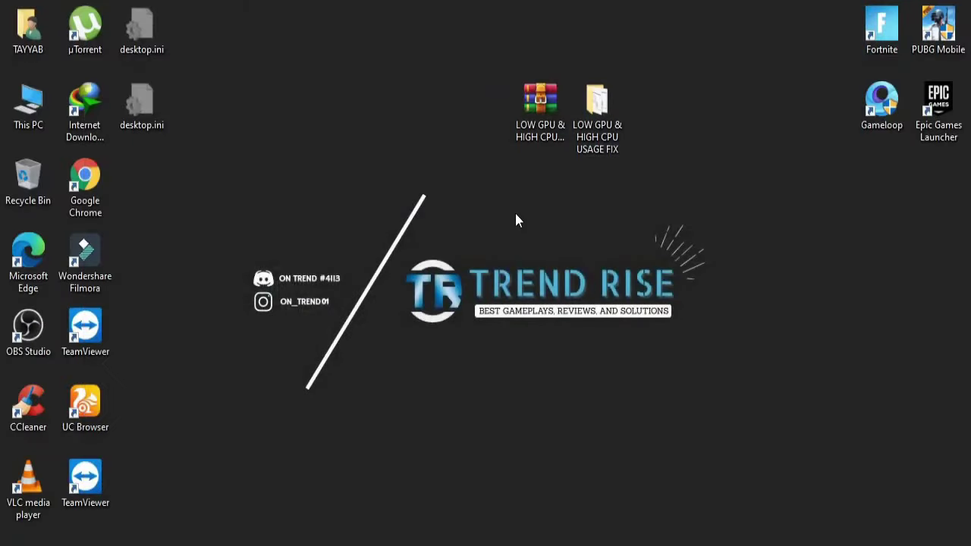
- Open the Startup apps page of Windows Settings, reached from the desktop's personalization settings
right_click(515, 214)
click(574, 369)
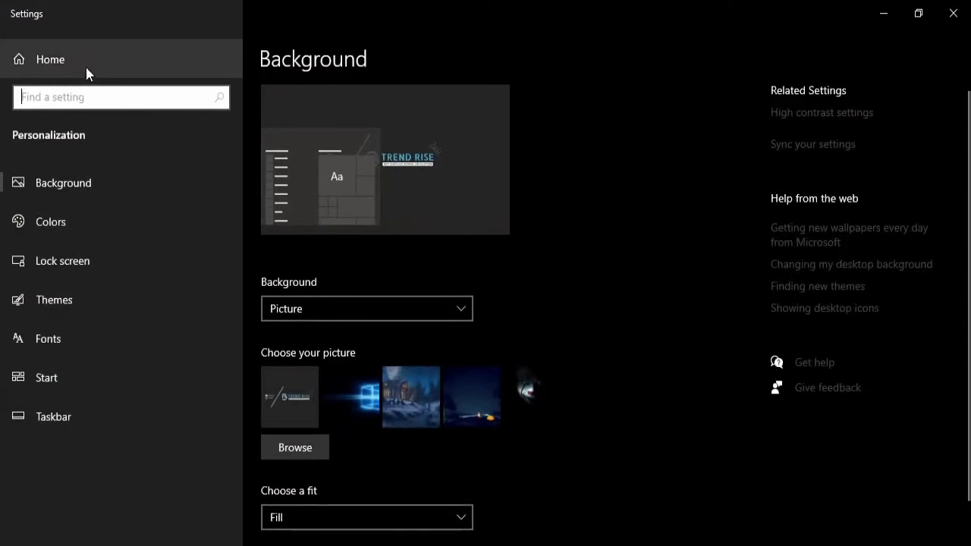
click(86, 70)
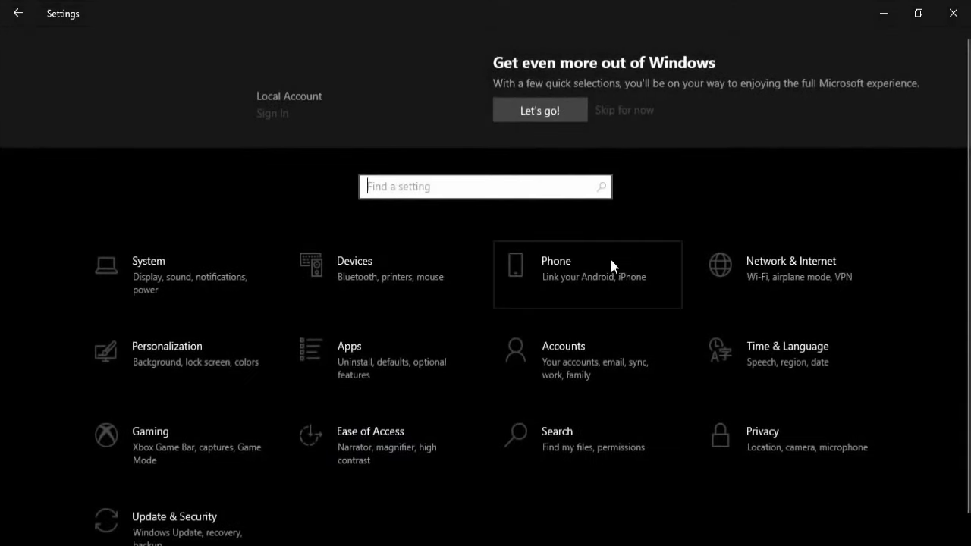
scroll(611, 262, down, 1)
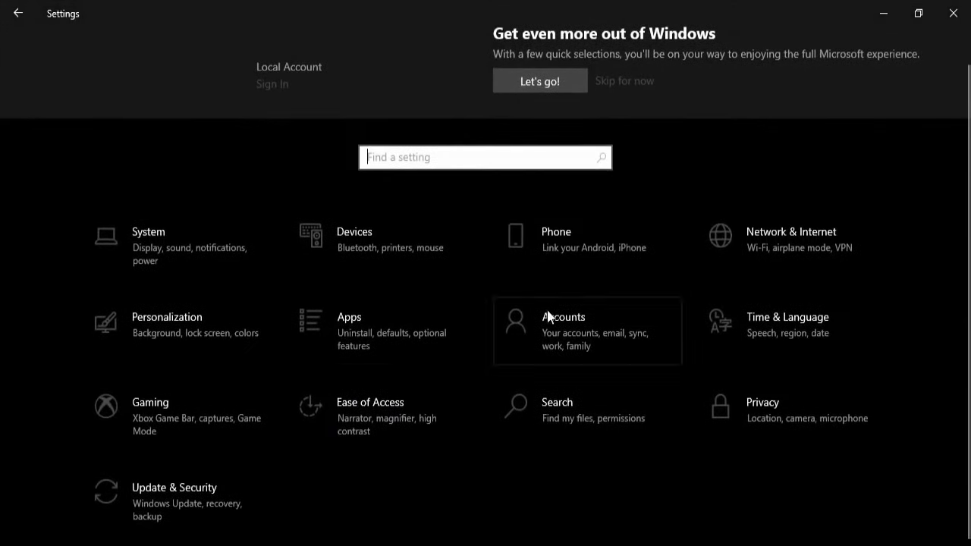
click(387, 339)
click(64, 377)
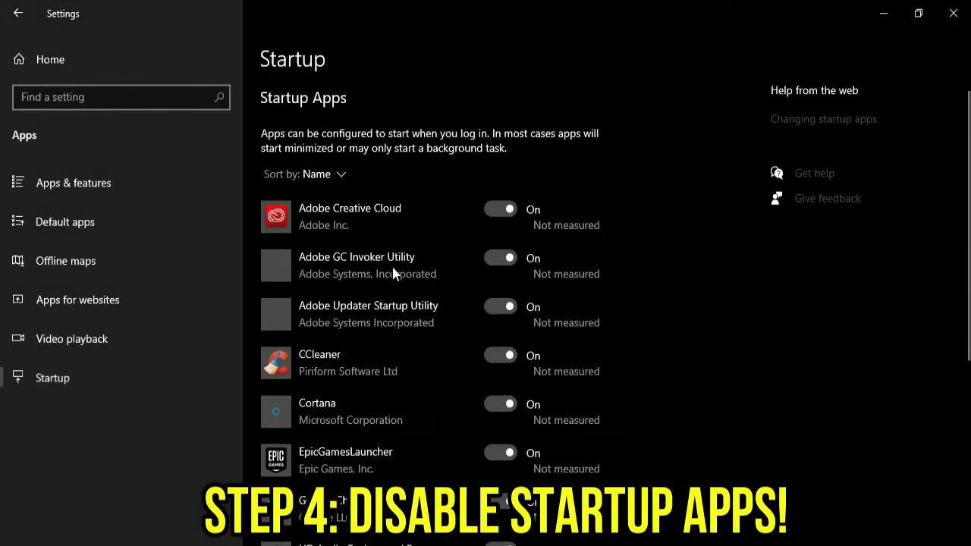
- Turn off startup for Adobe Creative Cloud, Adobe GC Invoker Utility, Adobe Updater Startup Utility, CCleaner and Cortana
scroll(455, 228, down, 2)
click(501, 127)
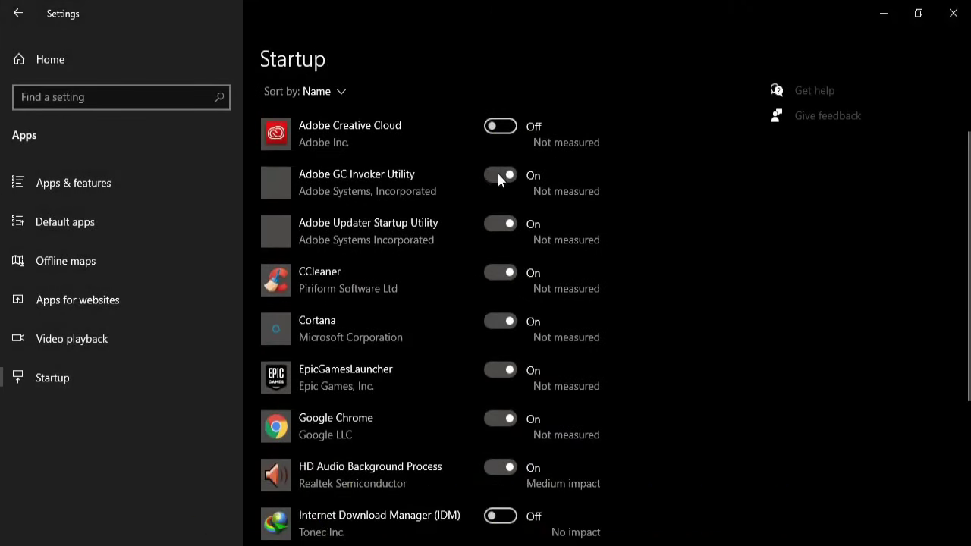
click(501, 175)
click(498, 226)
click(498, 275)
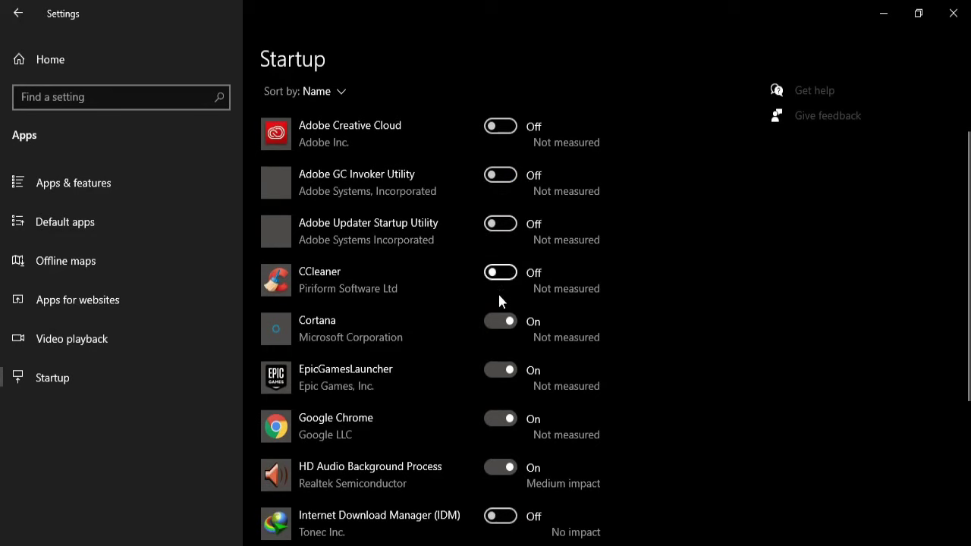
click(498, 323)
- Turn off startup for Google Chrome, Skype, Wondershare Studio and µTorrent, leaving EpicGamesLauncher on, and close Settings
scroll(494, 375, down, 2)
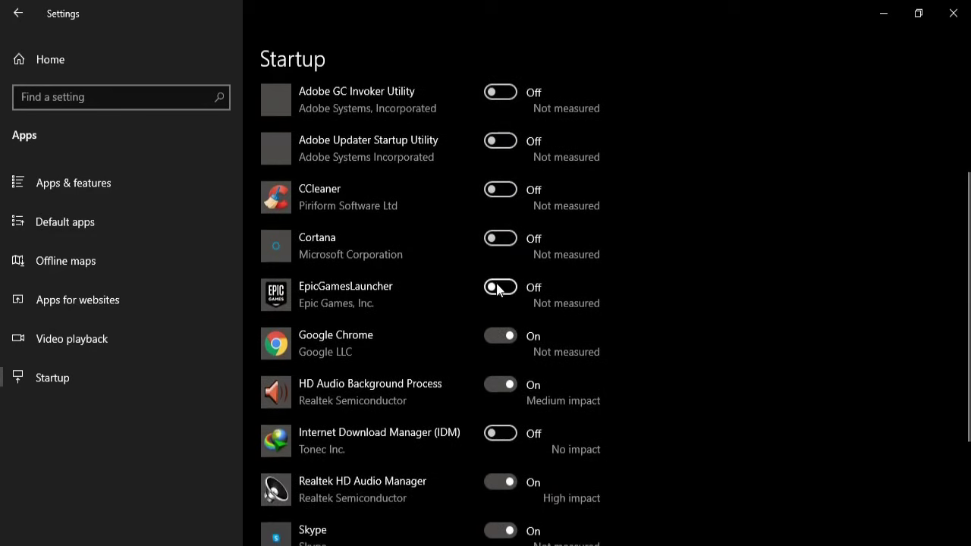
click(502, 337)
scroll(501, 339, down, 2)
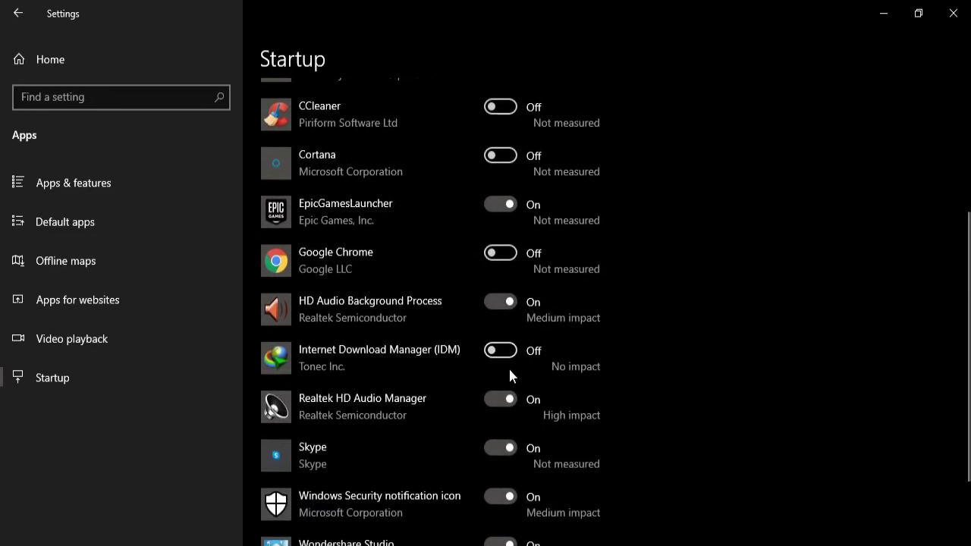
scroll(509, 372, down, 3)
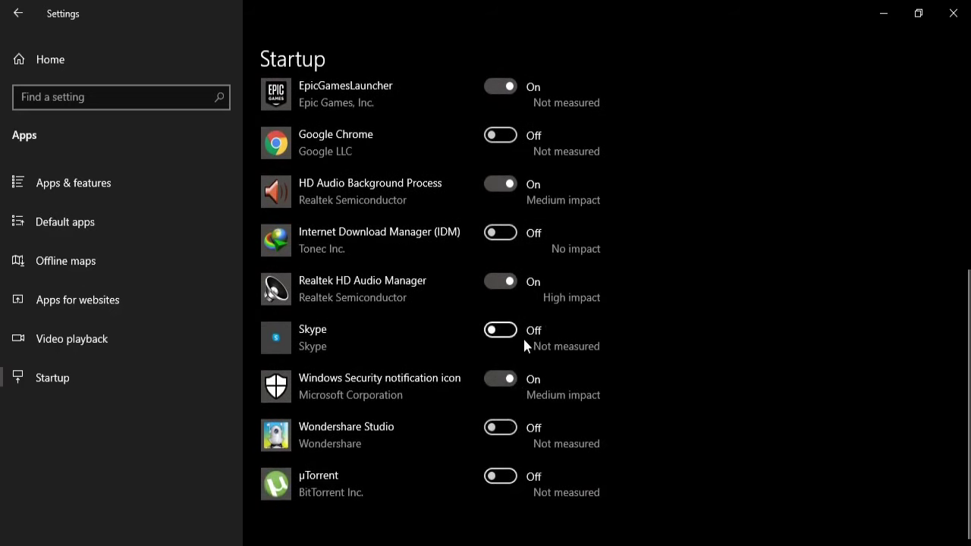
scroll(524, 341, up, 9)
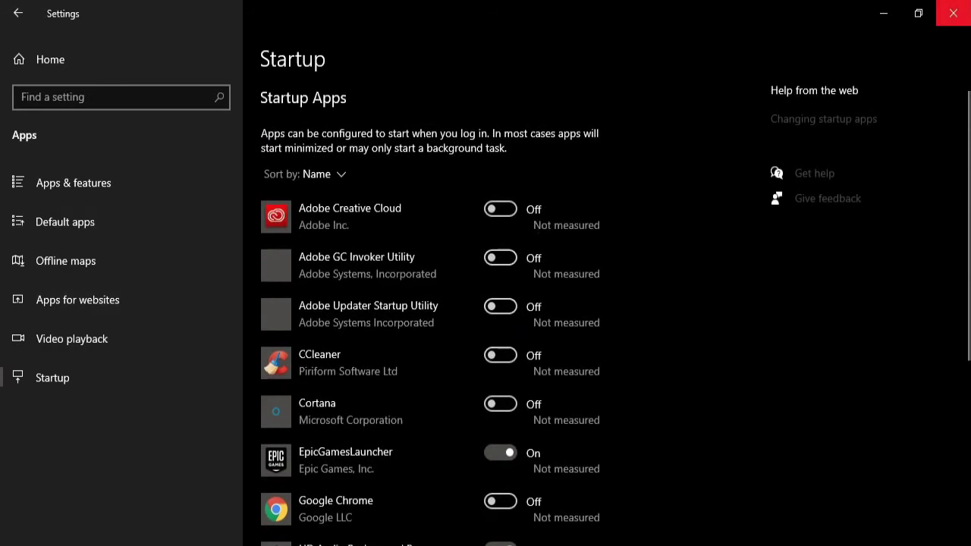
click(953, 13)
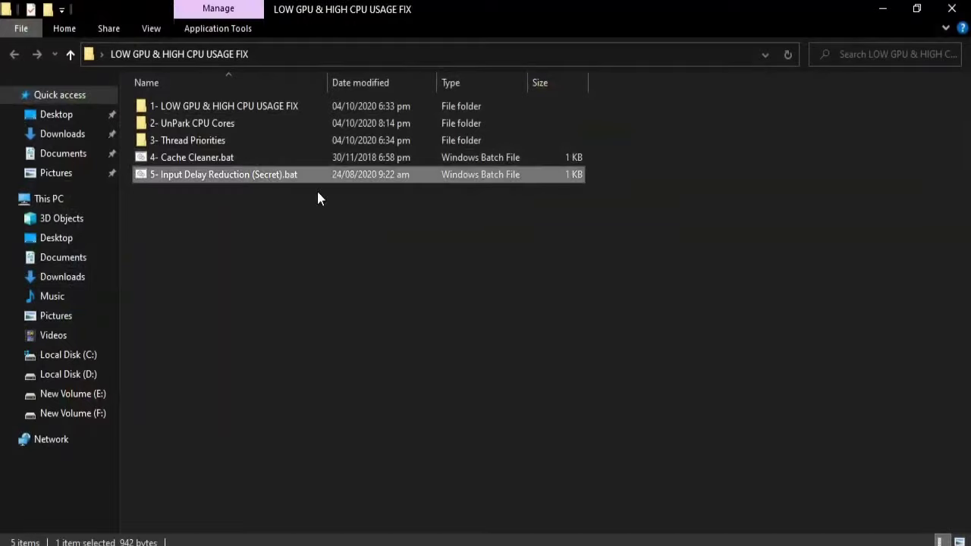
- Run 4- Cache Cleaner.bat and 5- Input Delay Reduction (Secret).bat from the LOW GPU & HIGH CPU USAGE FIX folder, closing the folder when done
double_click(208, 161)
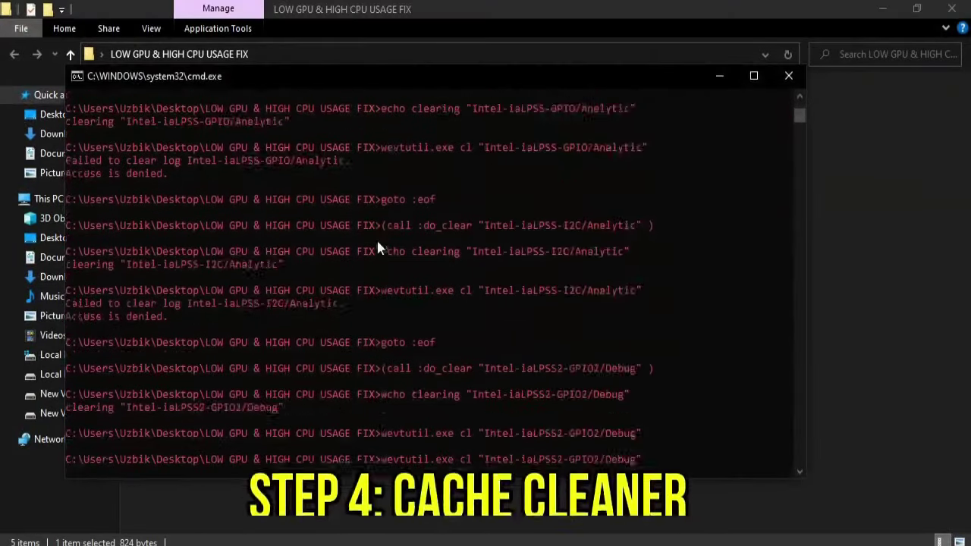
drag(389, 80, 468, 79)
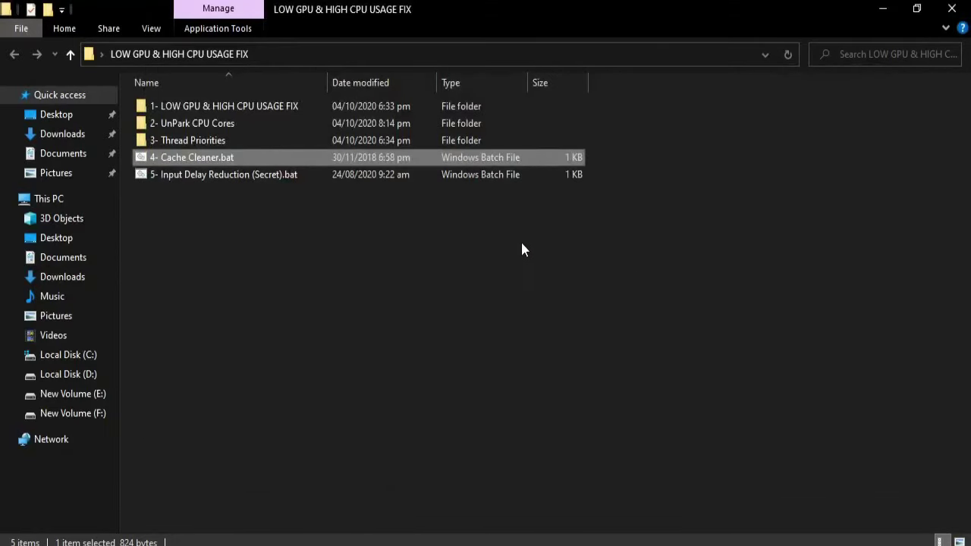
click(281, 180)
right_click(264, 178)
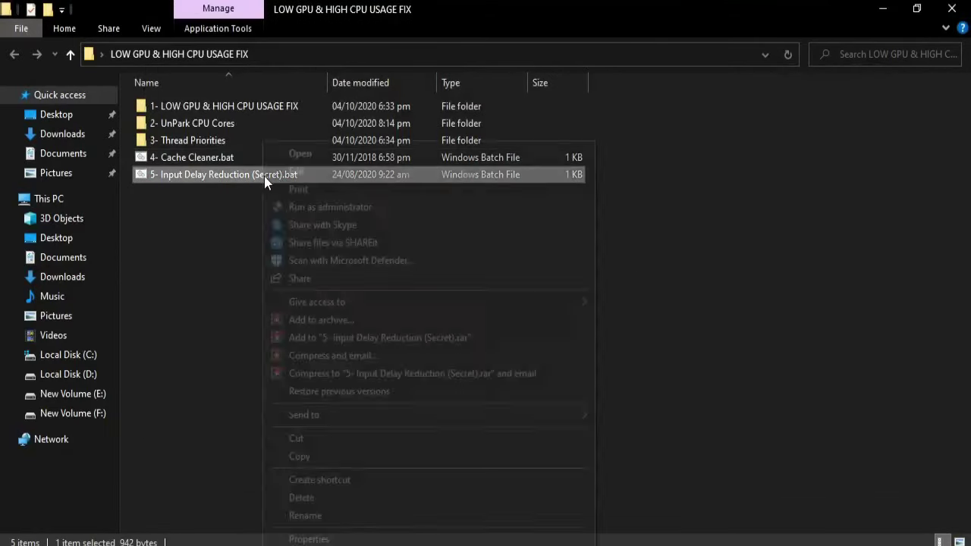
click(331, 153)
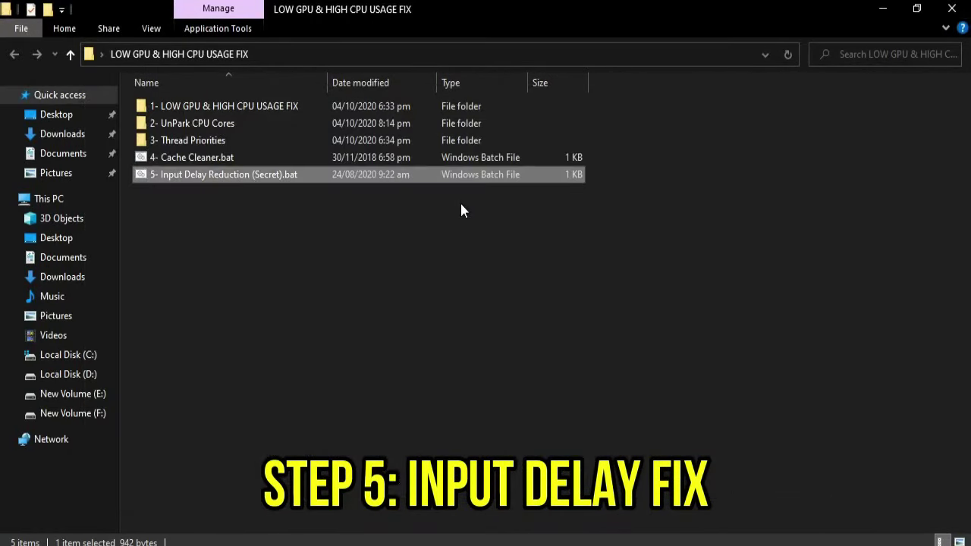
click(321, 263)
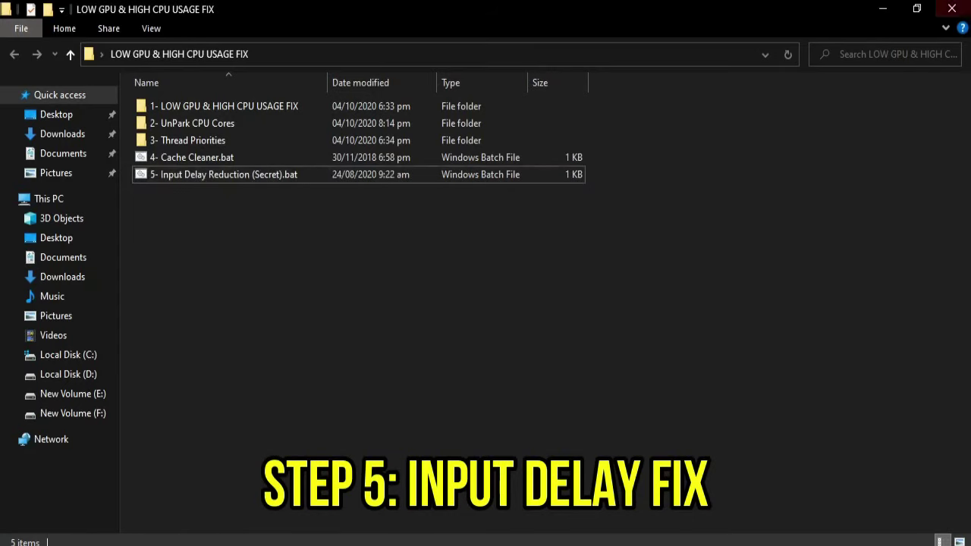
click(952, 9)
- Open Task Manager in a maximized window and end the Google Chrome app
right_click(699, 542)
click(740, 510)
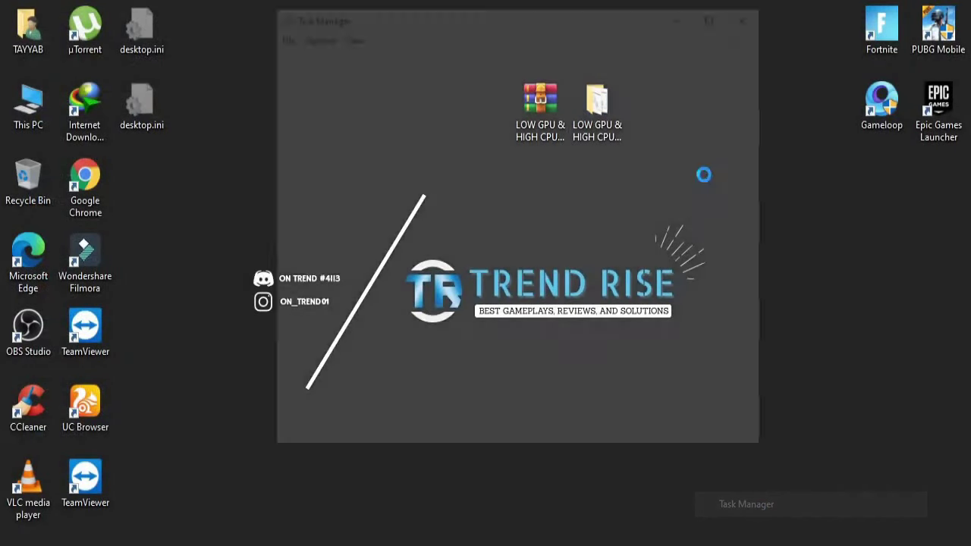
click(726, 20)
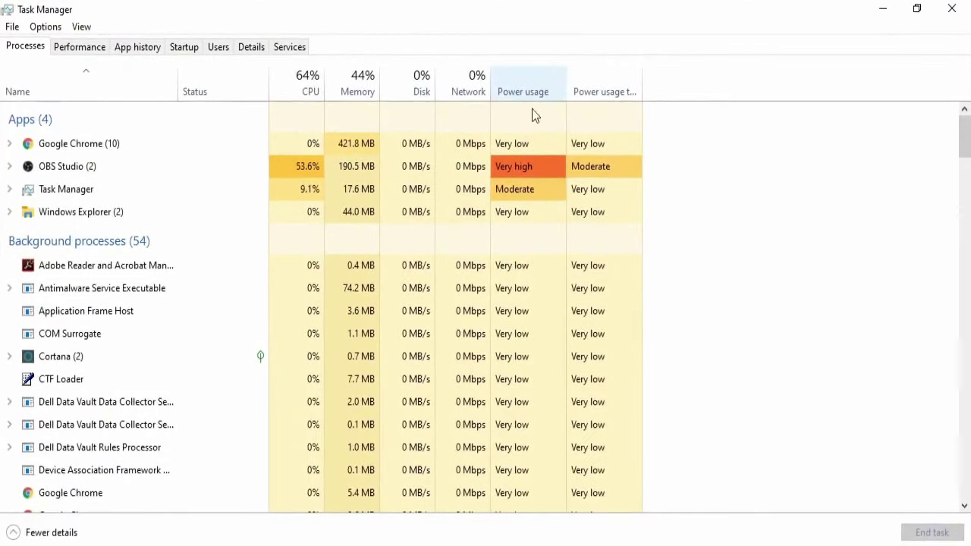
right_click(62, 148)
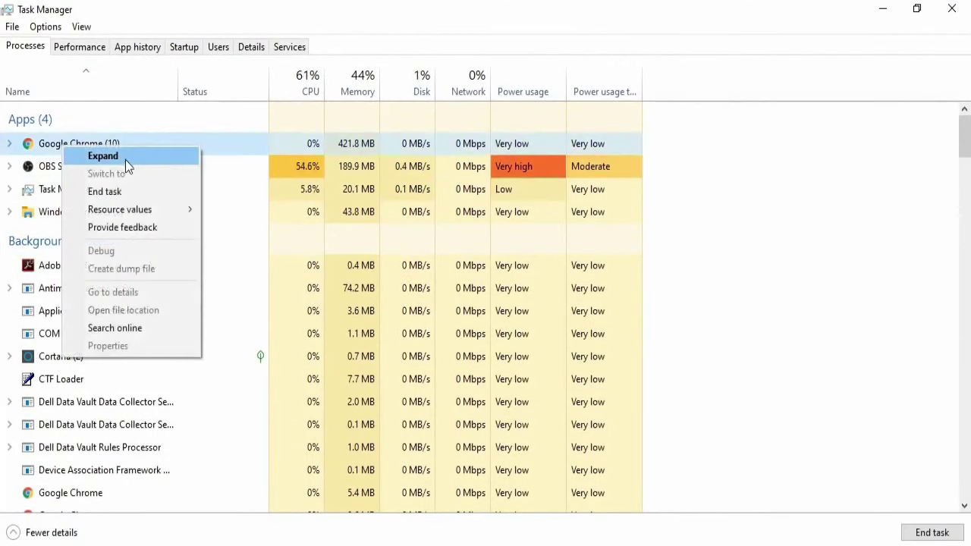
click(104, 191)
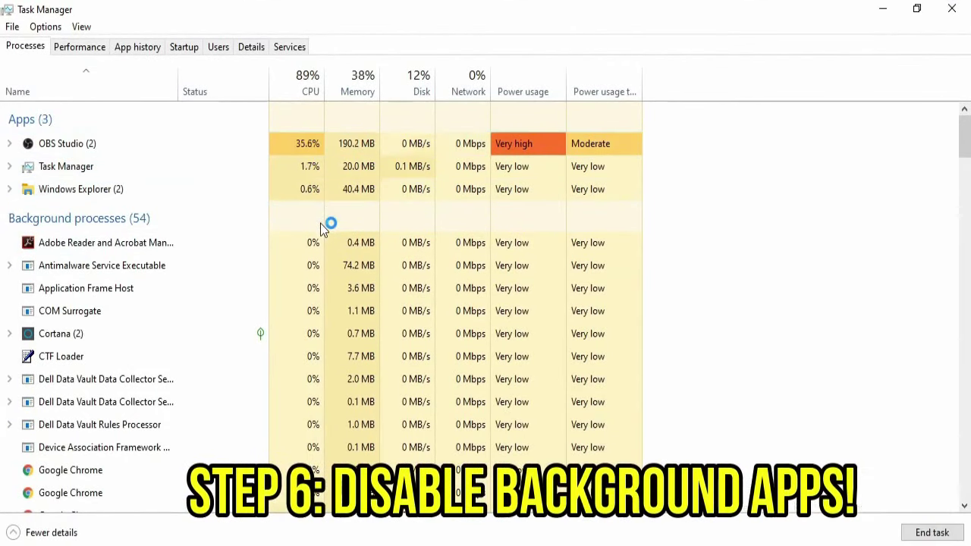
- End the Google Crash Handler and Google Crash Handler (32 bit) background processes
scroll(136, 228, down, 2)
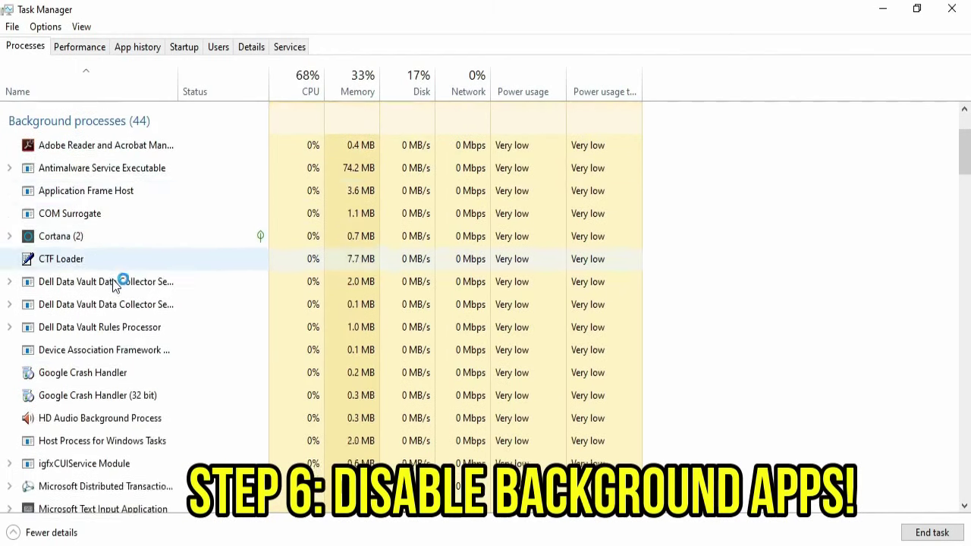
scroll(112, 281, down, 1)
right_click(95, 277)
click(131, 295)
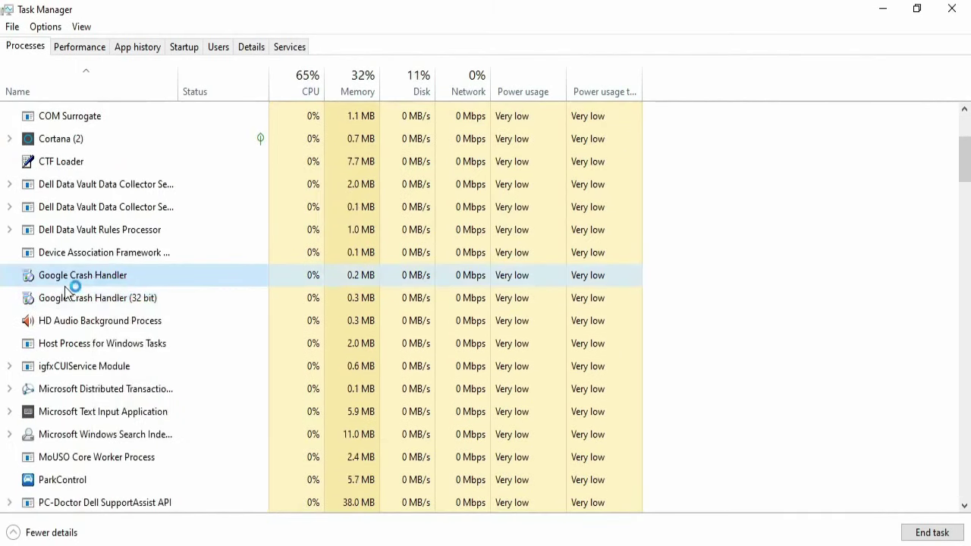
right_click(69, 287)
click(122, 296)
- End the TeamViewer (32 bit) background process
scroll(126, 291, down, 3)
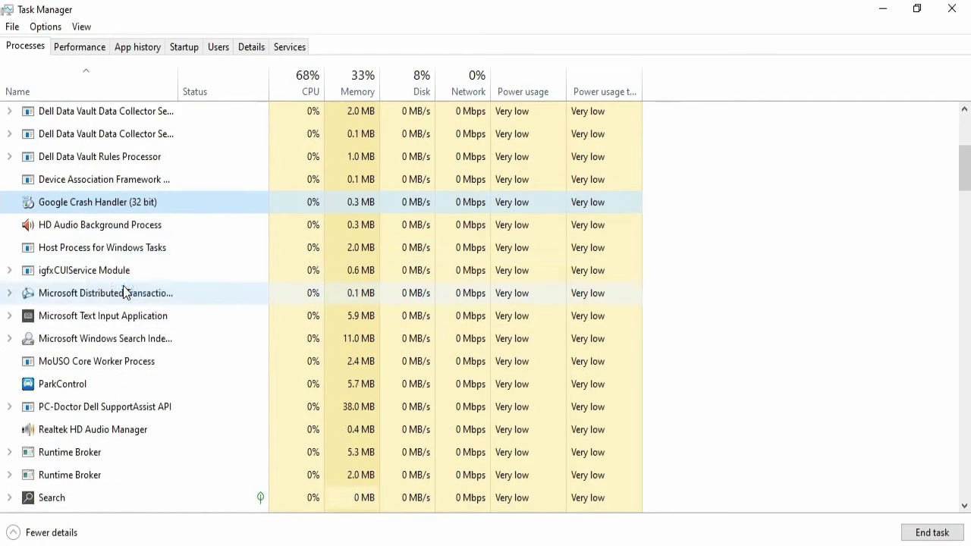
scroll(70, 353, down, 2)
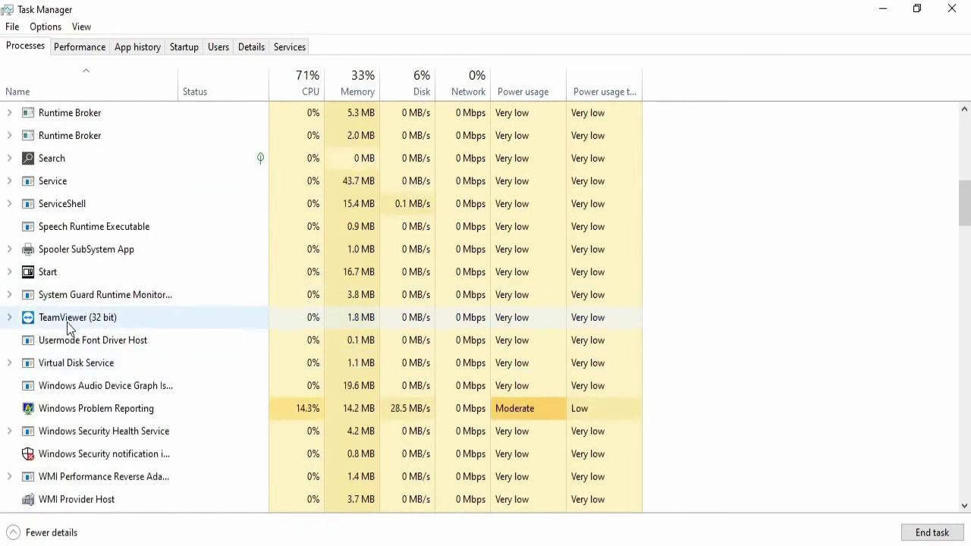
right_click(69, 325)
click(127, 353)
scroll(107, 326, down, 2)
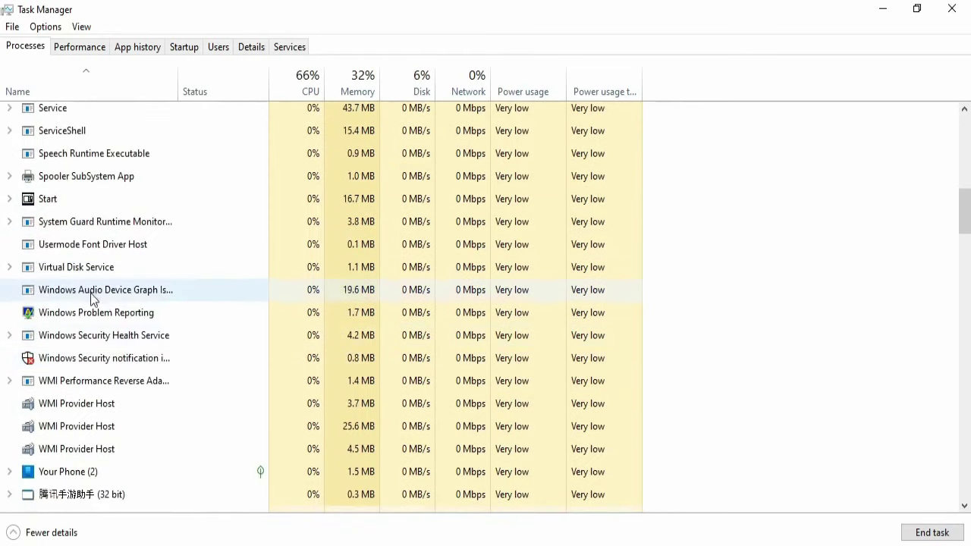
- End the Your Phone and 腾讯手游助手 (32 bit) background processes
right_click(71, 413)
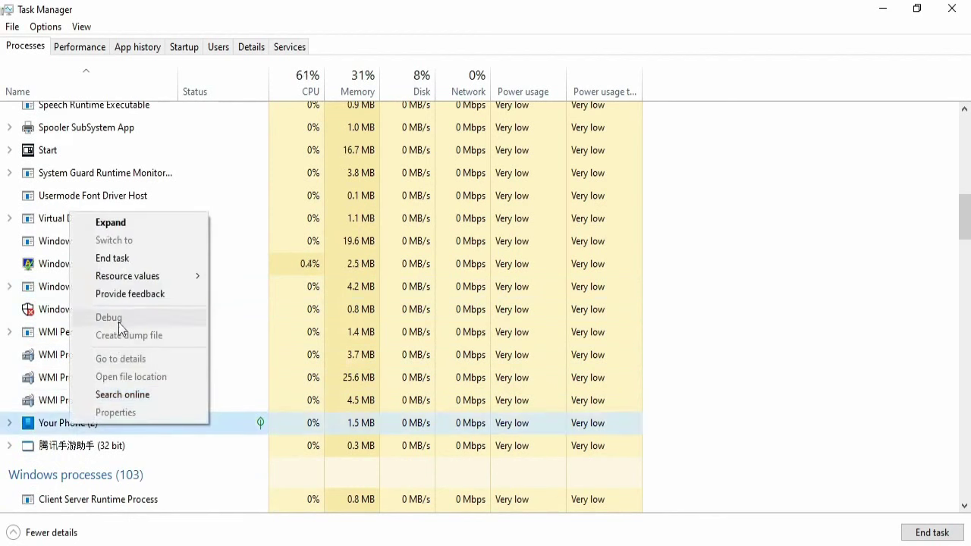
click(125, 258)
scroll(94, 197, up, 1)
scroll(97, 209, up, 1)
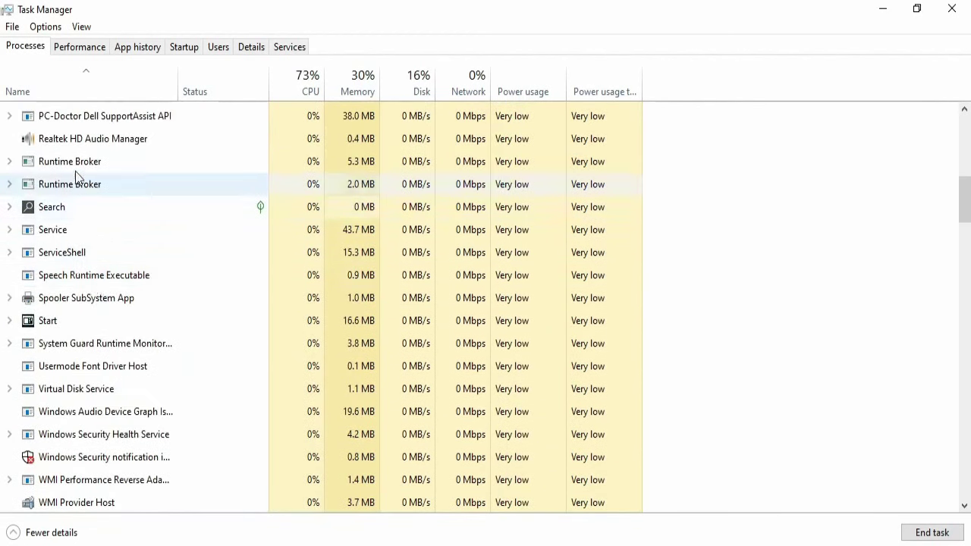
scroll(84, 197, up, 1)
scroll(106, 227, down, 3)
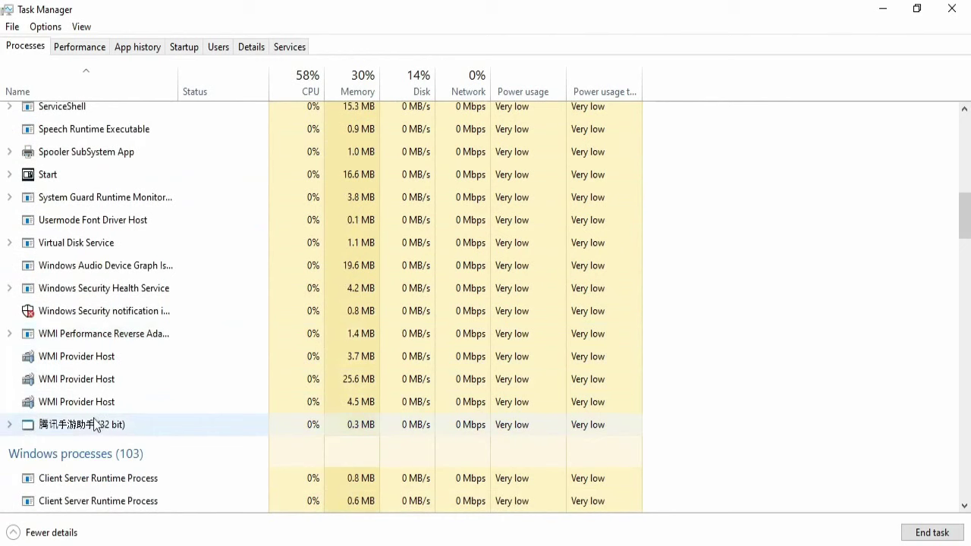
right_click(110, 422)
click(138, 267)
- Check the remaining processes, close Task Manager and refresh the desktop
scroll(144, 304, up, 5)
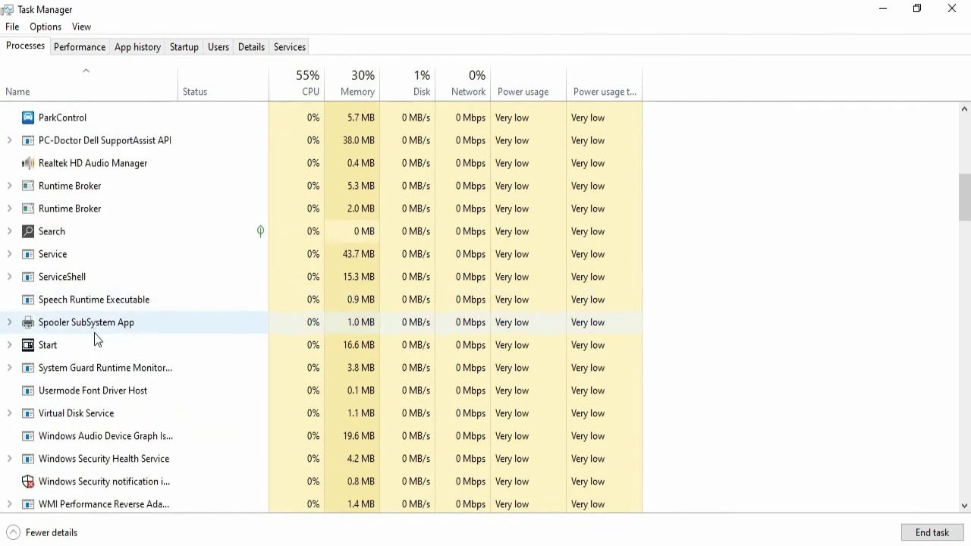
scroll(129, 334, up, 1)
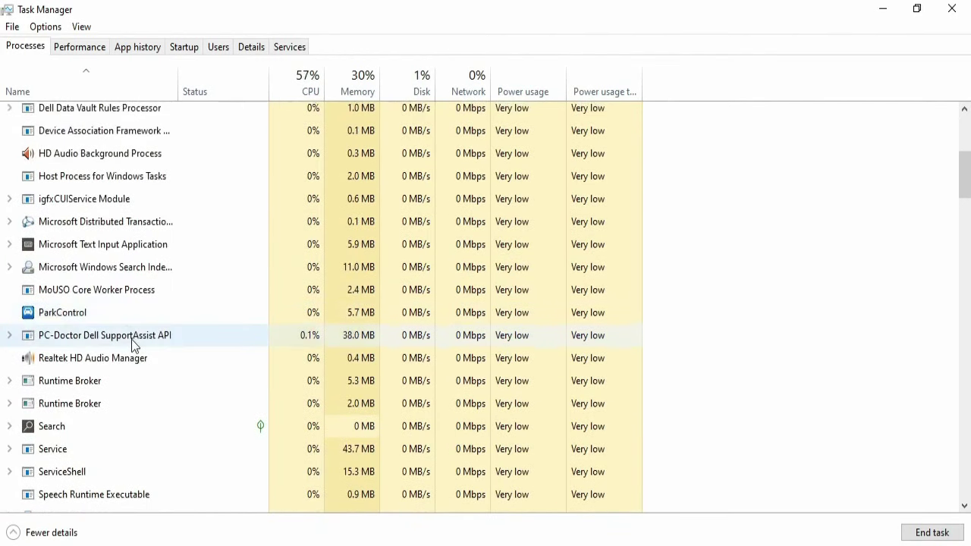
scroll(104, 341, up, 2)
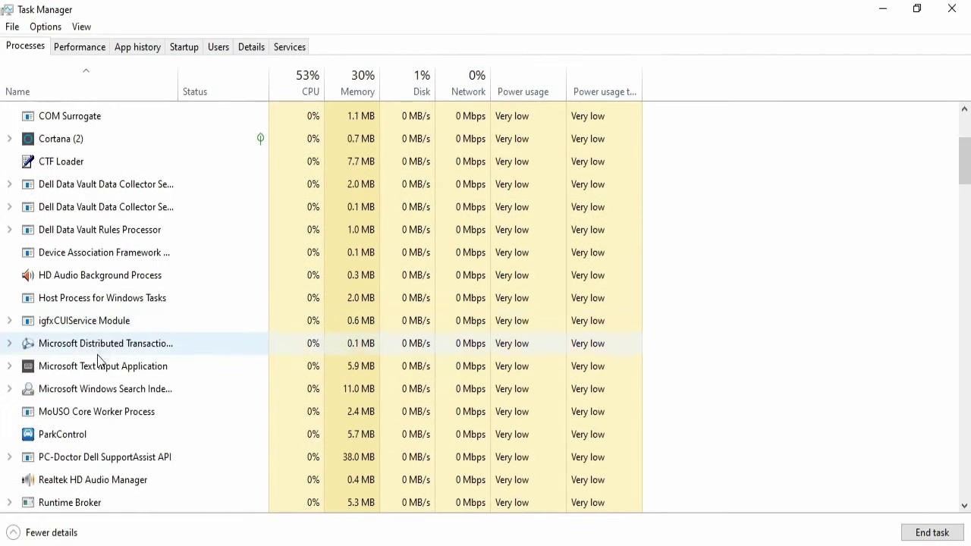
scroll(86, 330, up, 3)
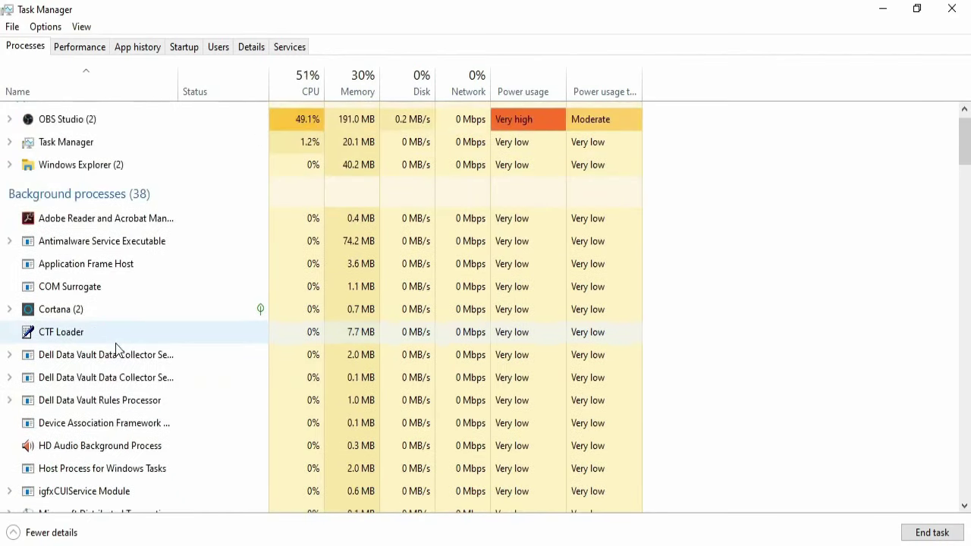
scroll(58, 325, up, 1)
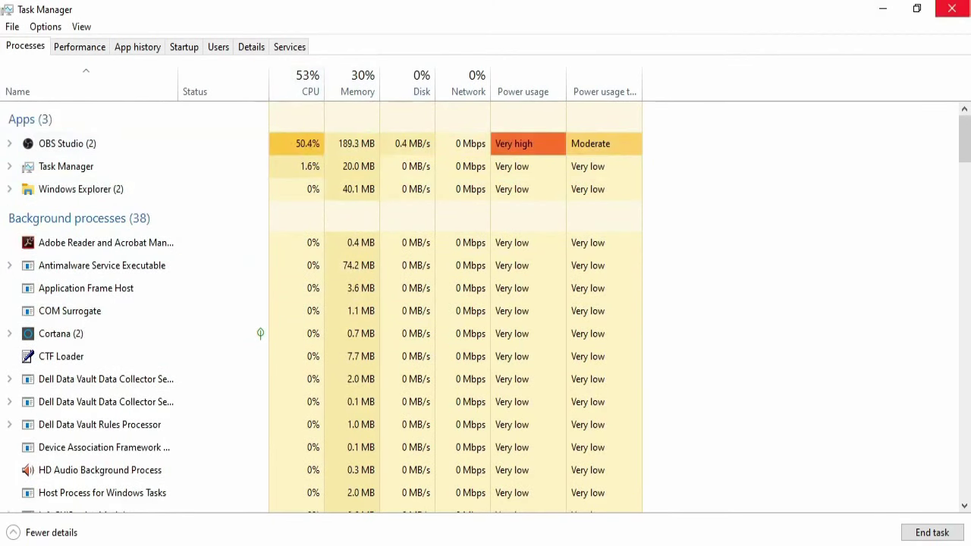
click(952, 8)
right_click(600, 228)
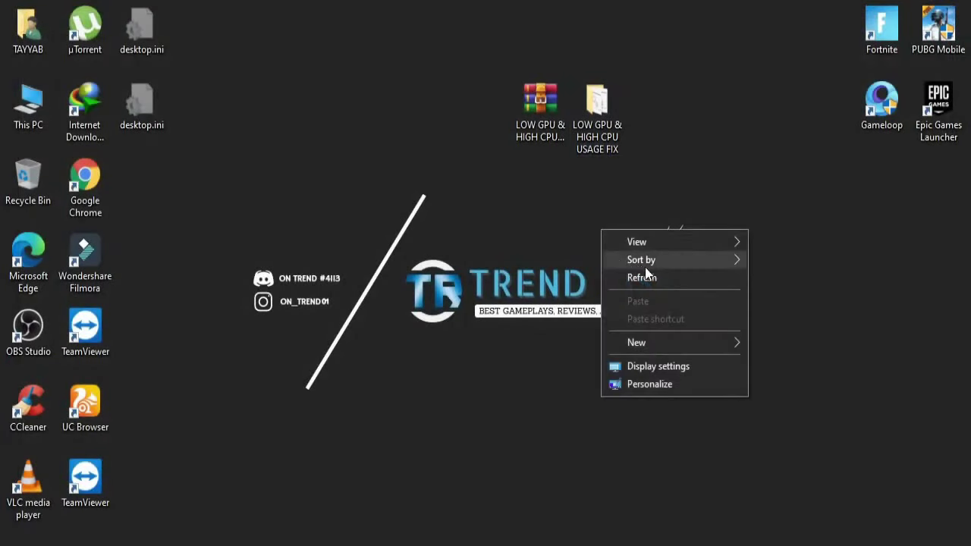
click(659, 276)
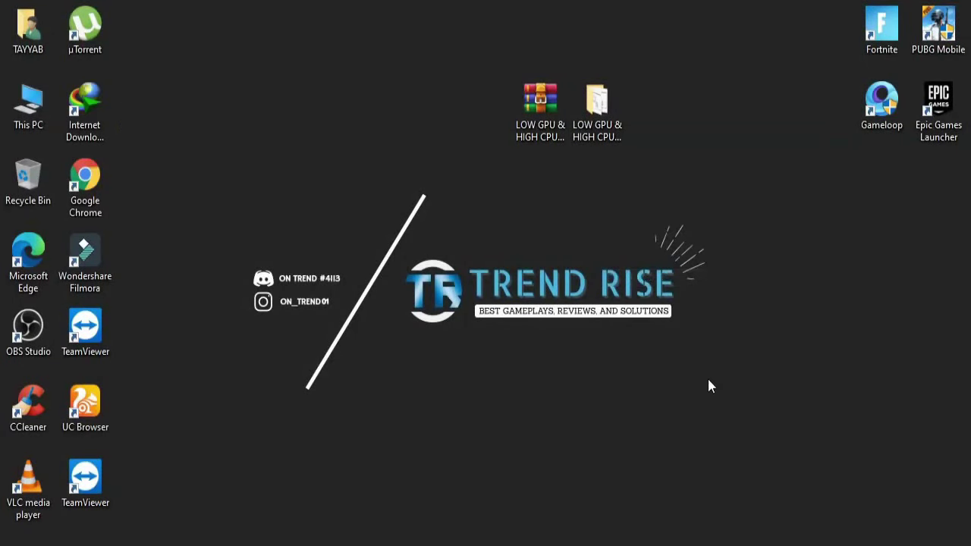
- Open the Windows system settings from the desktop and turn off notifications from apps and other senders
right_click(639, 188)
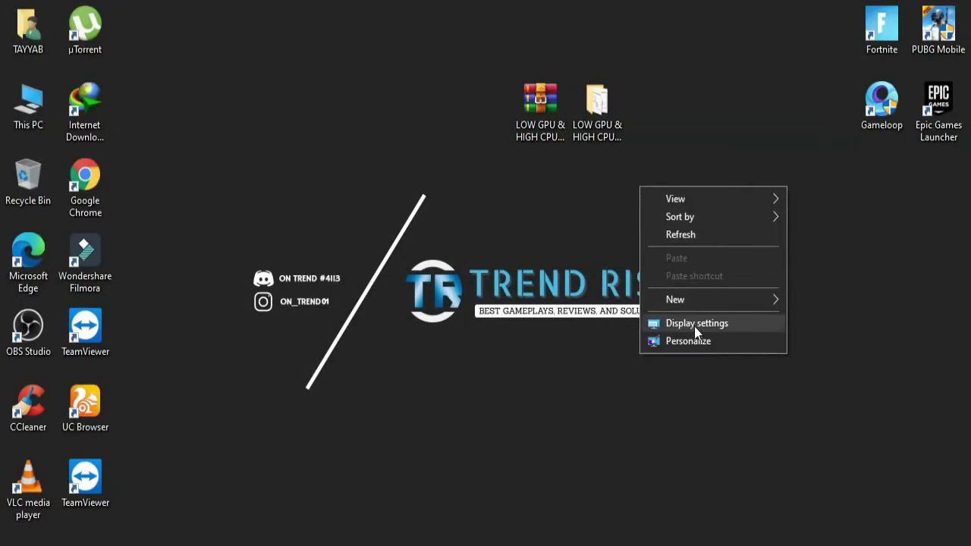
click(695, 325)
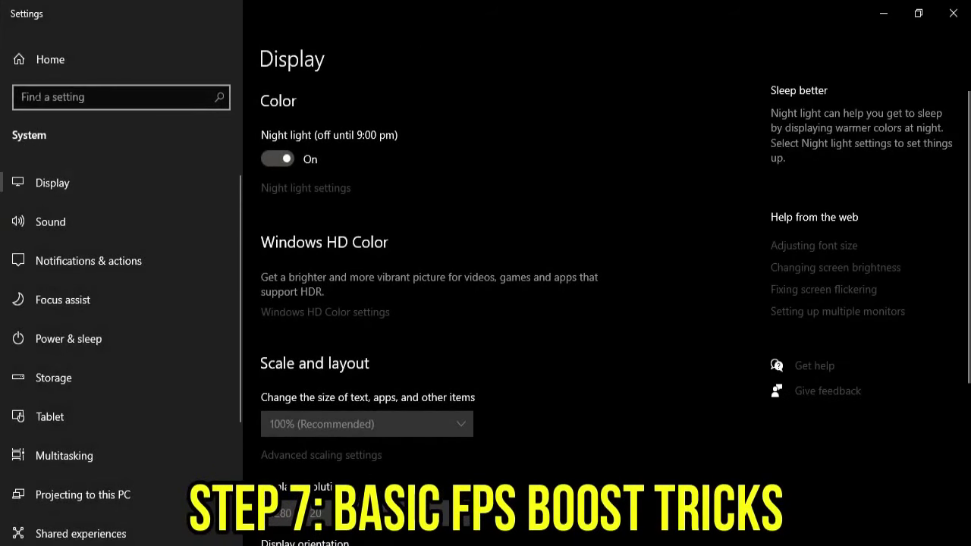
click(105, 262)
click(279, 294)
click(274, 295)
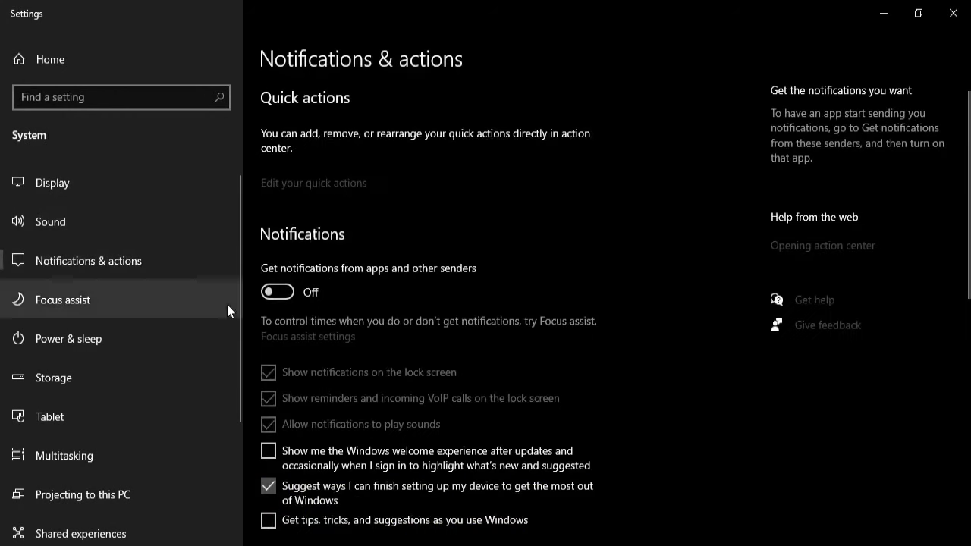
- Turn off Snap windows in the Multitasking settings
scroll(225, 258, down, 3)
click(108, 353)
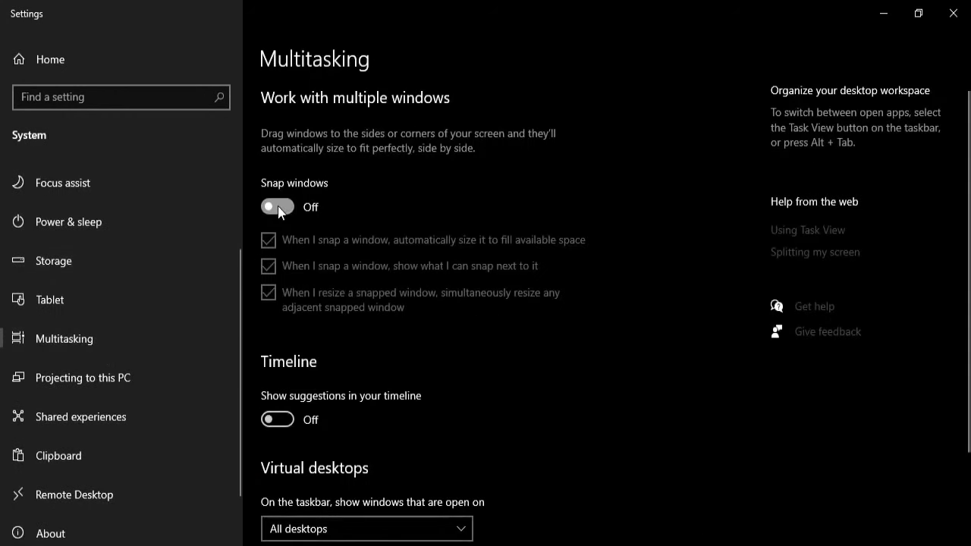
click(276, 211)
click(276, 211)
scroll(204, 239, down, 1)
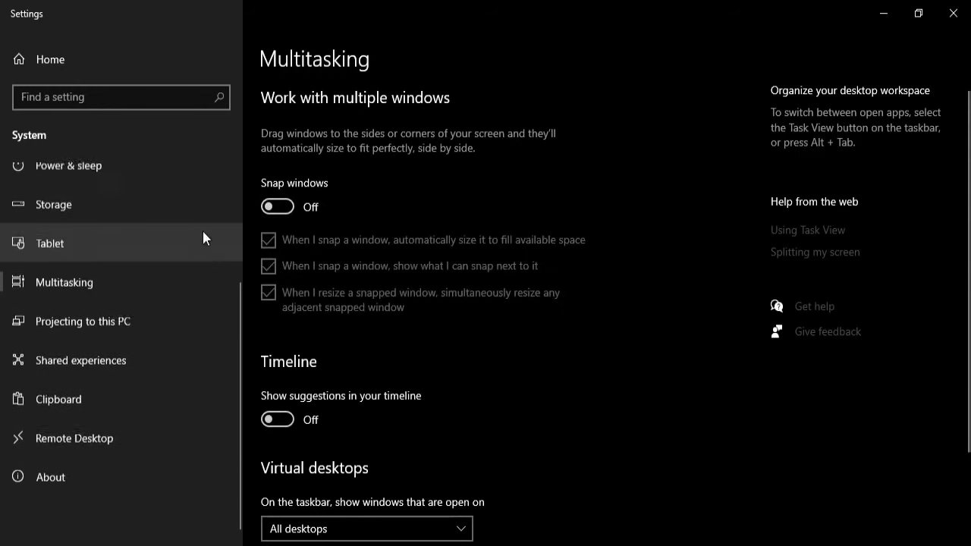
- Turn off Xbox Game Bar in the Gaming settings and review the Captures and Game Mode pages
scroll(94, 186, up, 3)
click(90, 100)
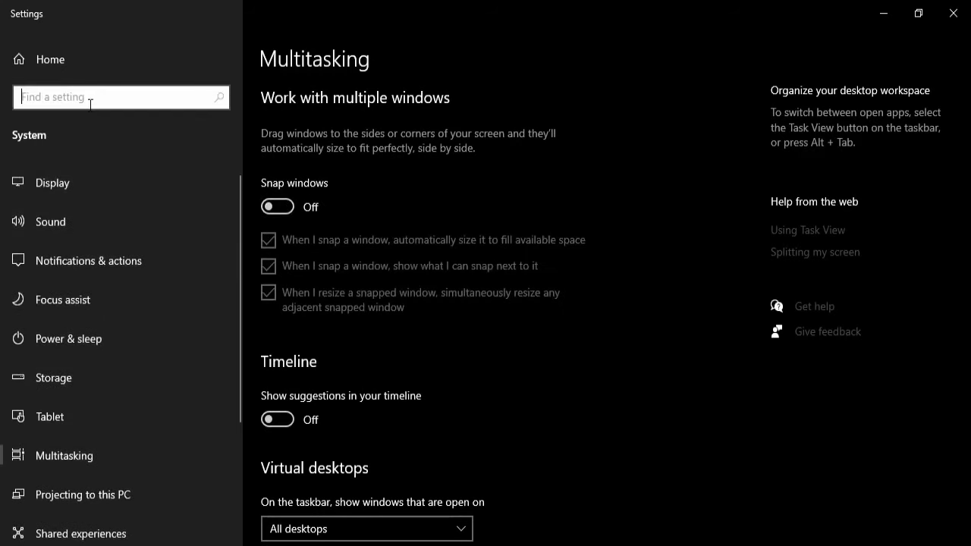
click(117, 51)
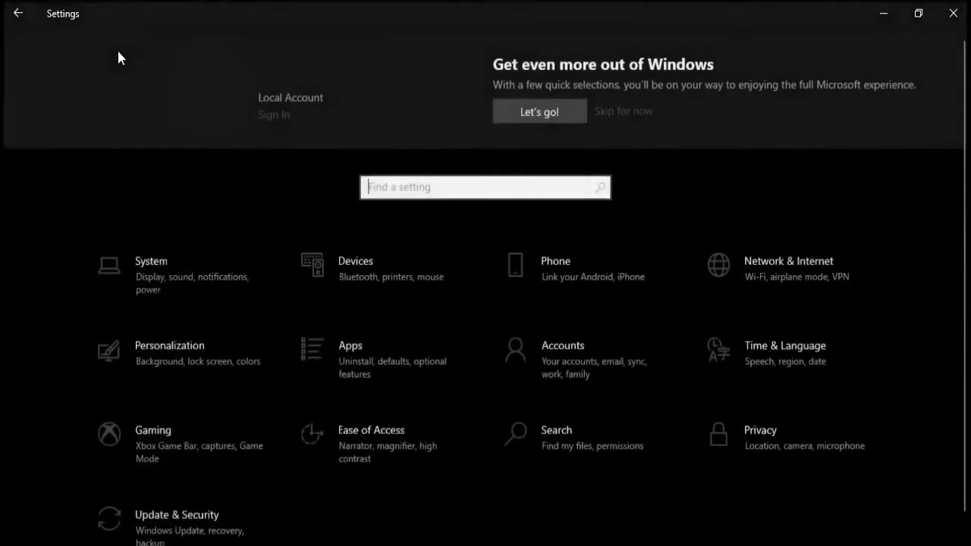
scroll(436, 351, down, 1)
click(210, 410)
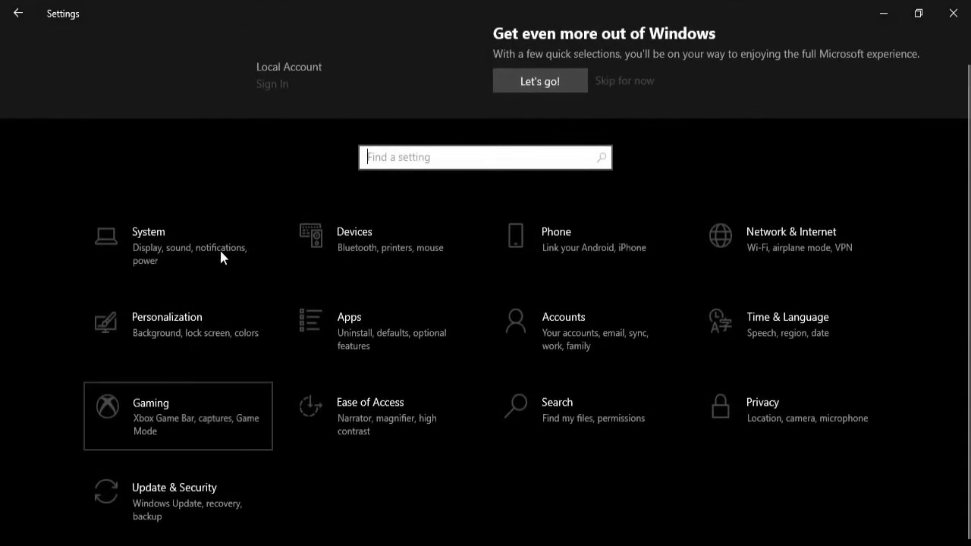
click(135, 185)
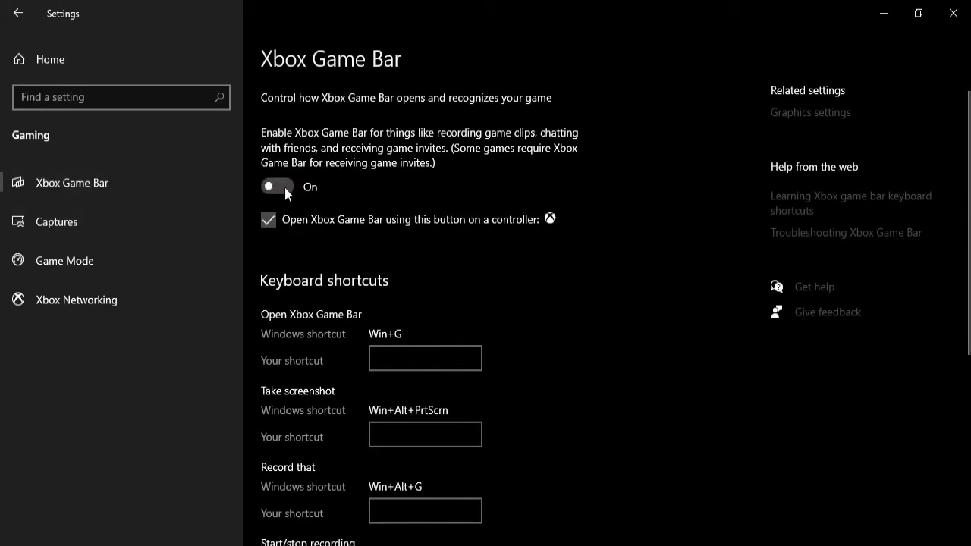
click(175, 220)
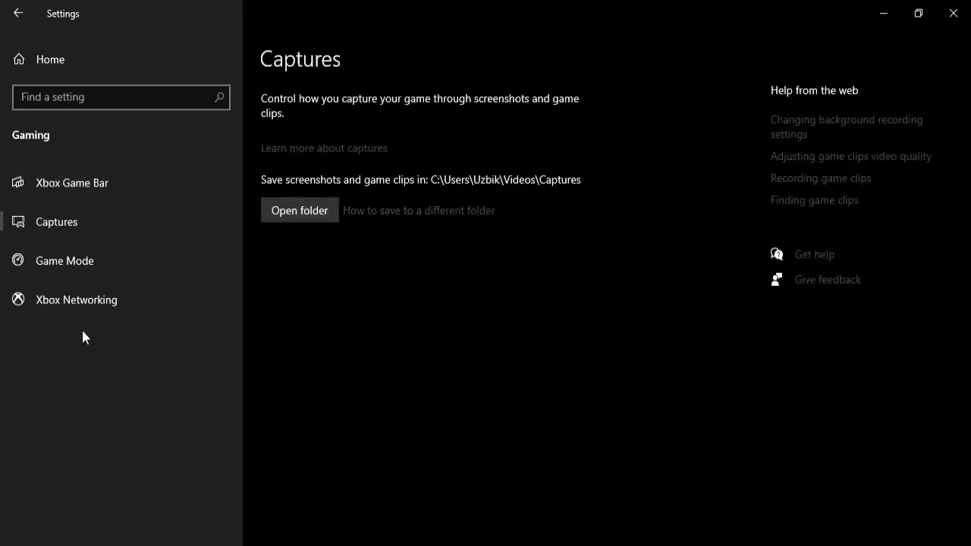
click(83, 301)
click(182, 271)
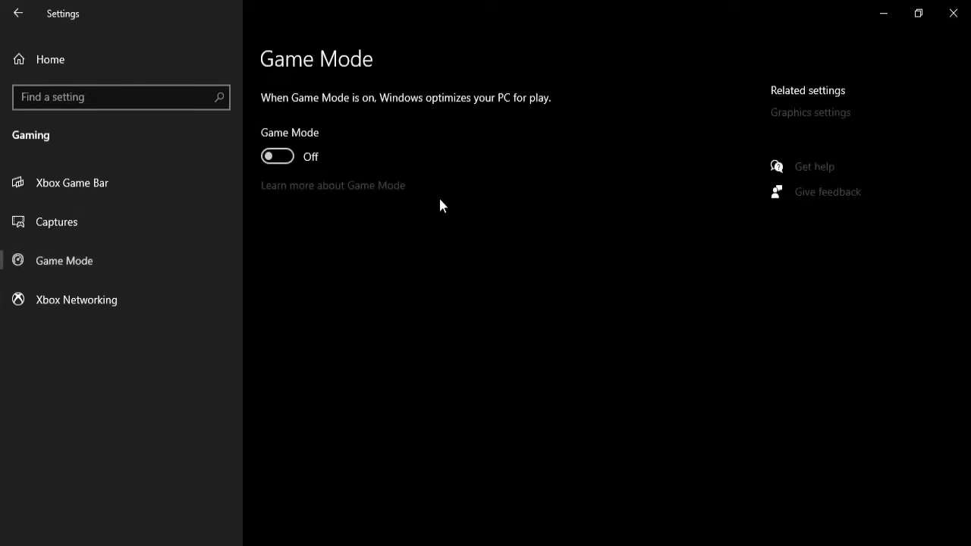
- In Graphics settings, remove BattlEye Launcher, EasyAntiCheat Launcher, Fortnite and FortniteLauncher.exe from the performance preference list
click(831, 115)
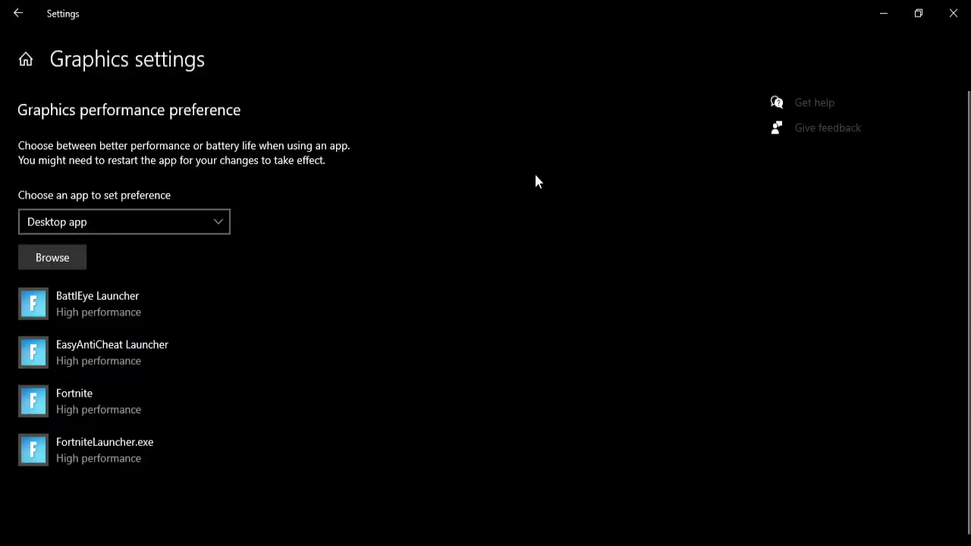
click(111, 313)
click(322, 387)
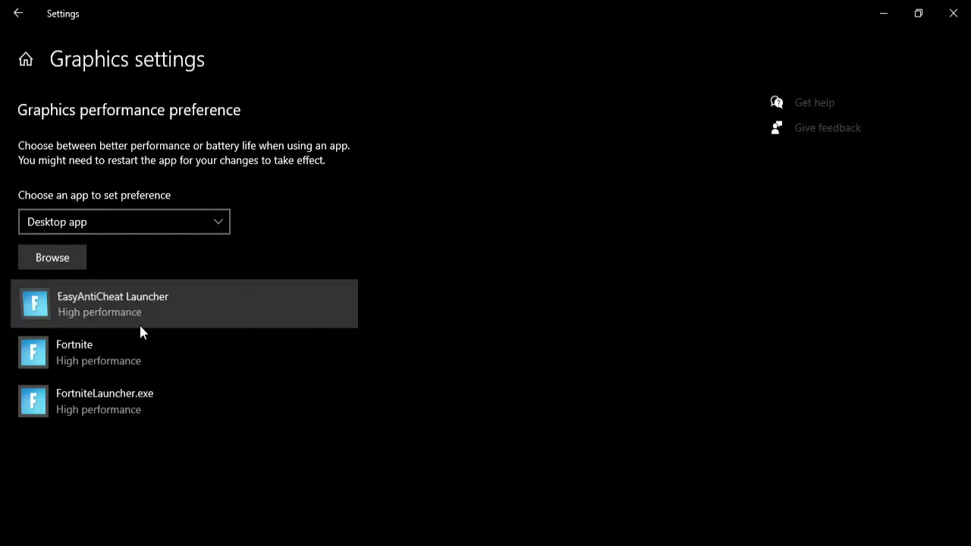
click(139, 323)
click(341, 382)
click(244, 350)
click(319, 386)
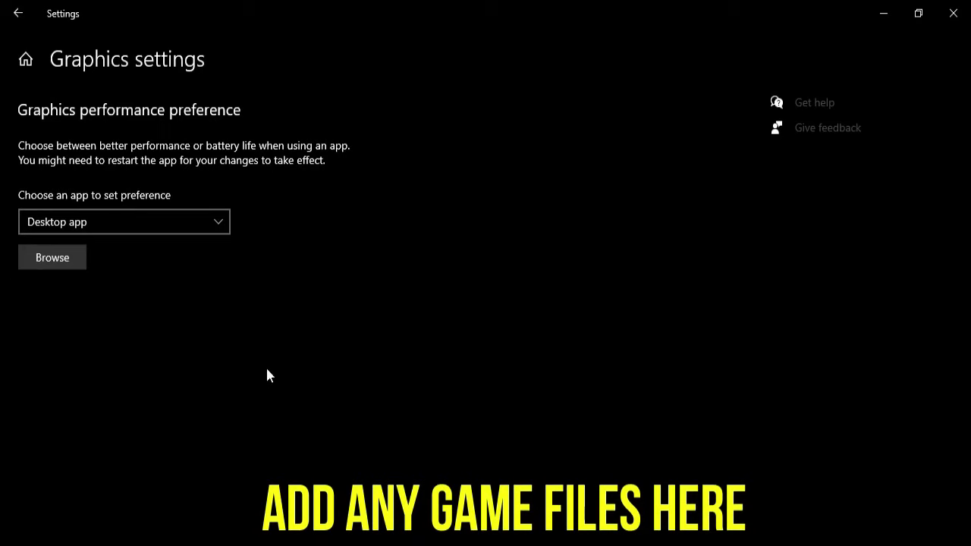
click(93, 317)
click(351, 385)
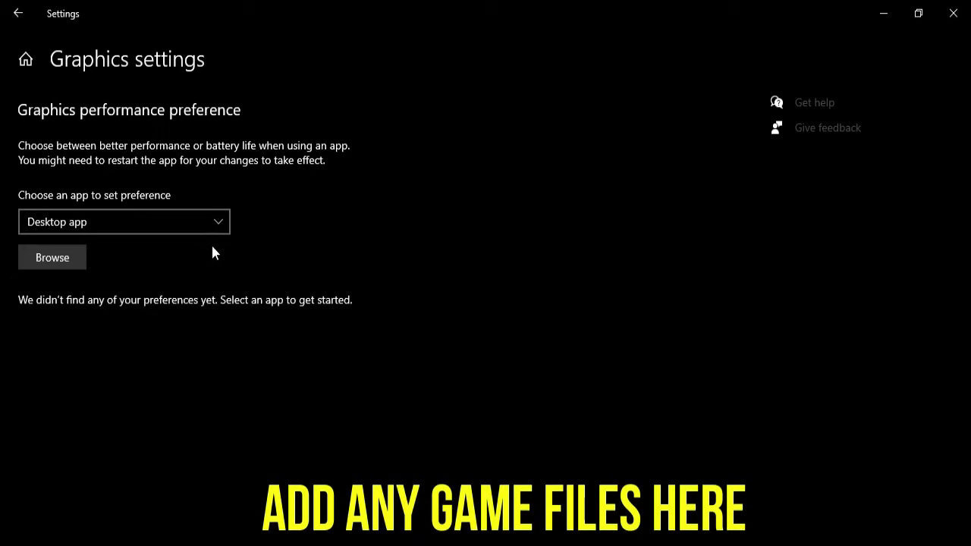
- Add FortniteClient-Win64-Shipping.exe from D:\Fortnite\FortniteGame\Binaries\Win64 to the graphics performance preference list
click(37, 265)
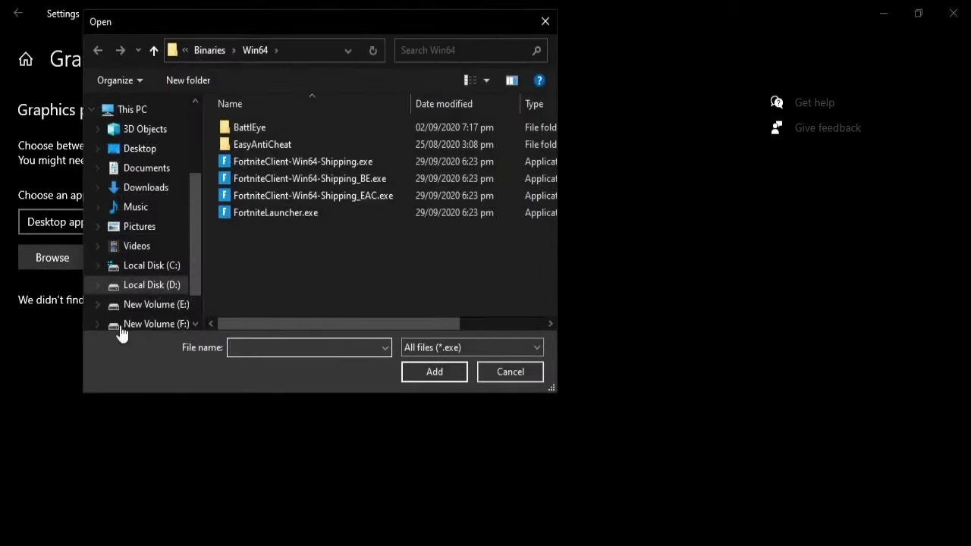
click(182, 285)
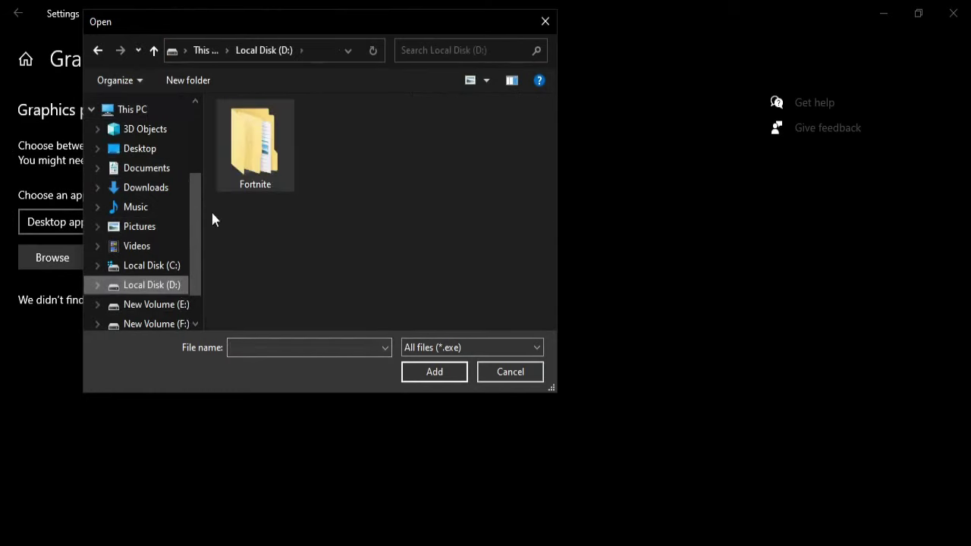
double_click(253, 161)
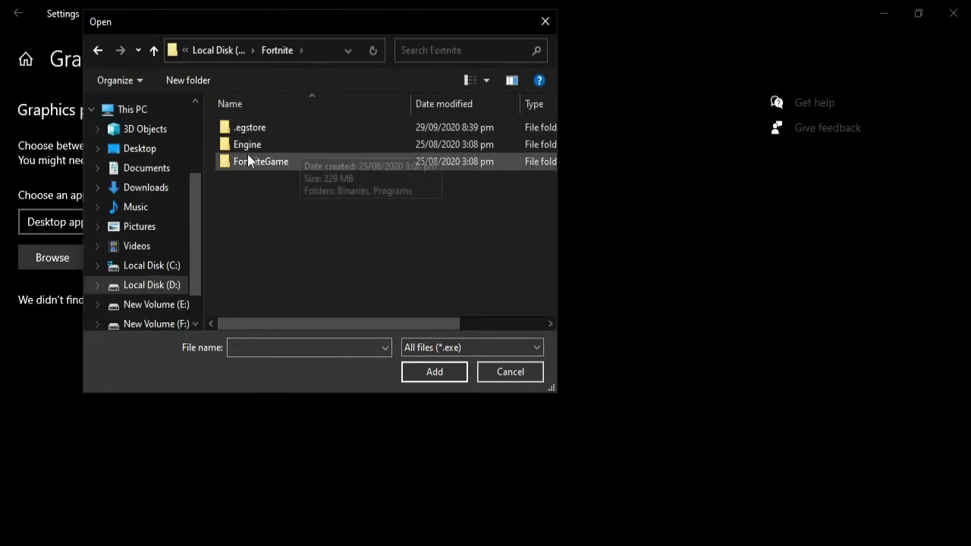
double_click(251, 161)
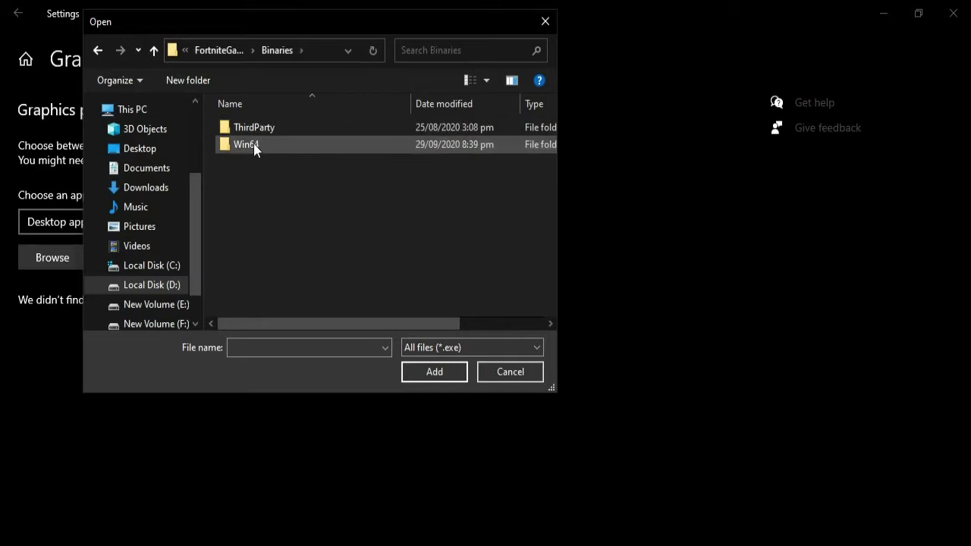
double_click(253, 144)
double_click(264, 161)
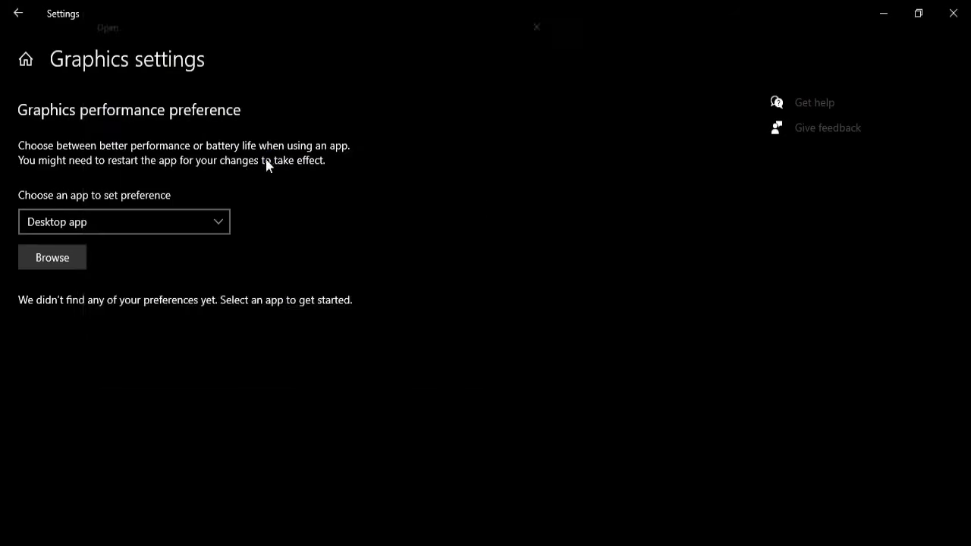
- Add FortniteClient-Win64-Shipping_BE.exe, FortniteClient-Win64-Shipping_EAC.exe and FortniteLauncher.exe to the graphics performance preference list
click(60, 259)
double_click(315, 192)
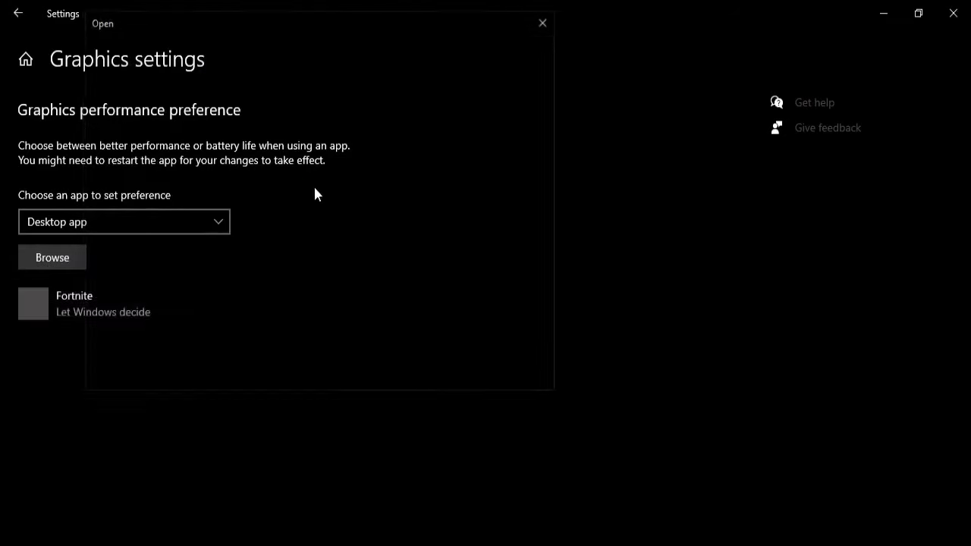
click(76, 257)
double_click(354, 196)
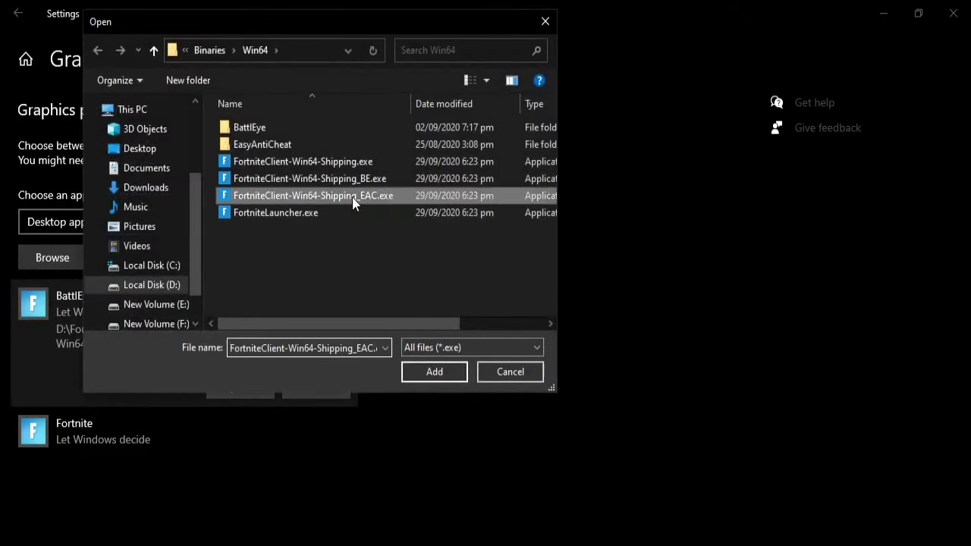
click(48, 259)
double_click(300, 214)
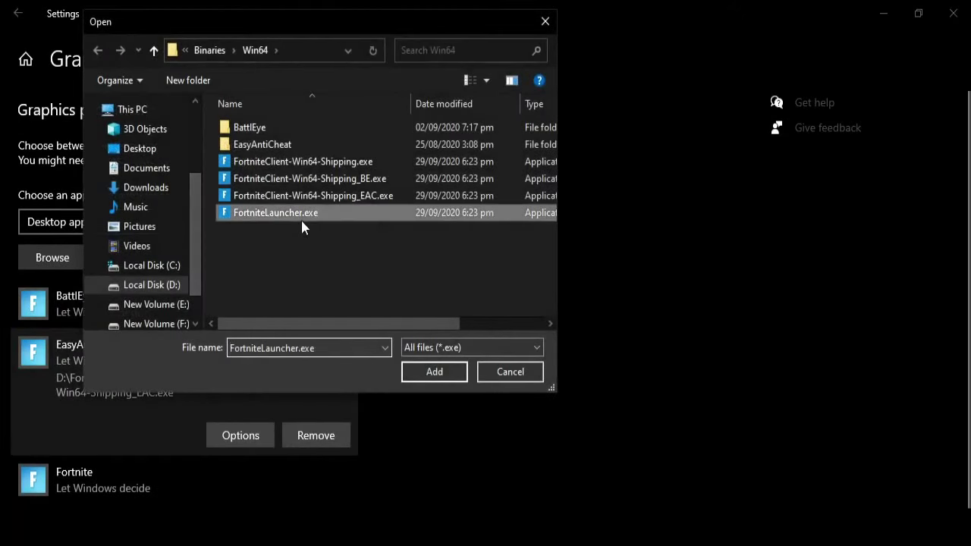
- Set the graphics preference of BattlEye Launcher and EasyAntiCheat Launcher to High performance
click(228, 224)
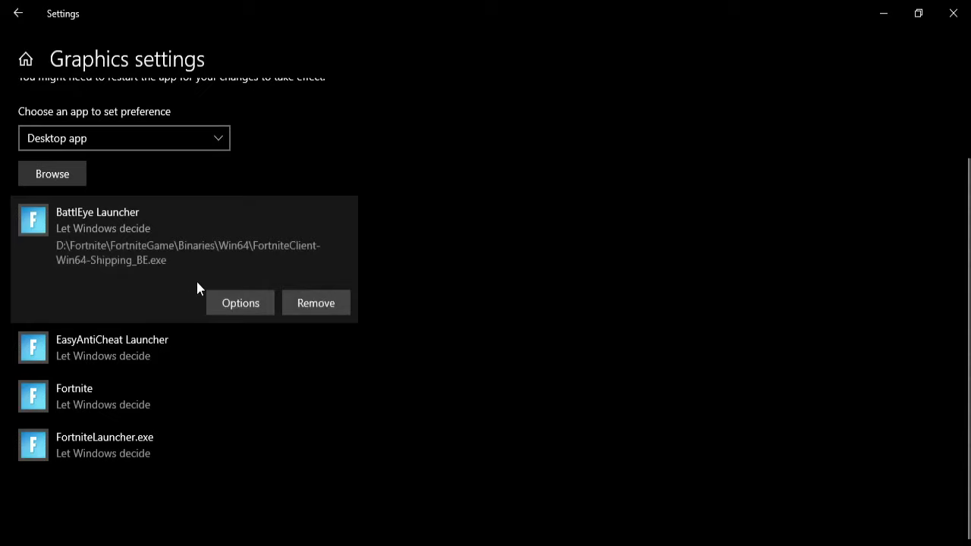
click(243, 303)
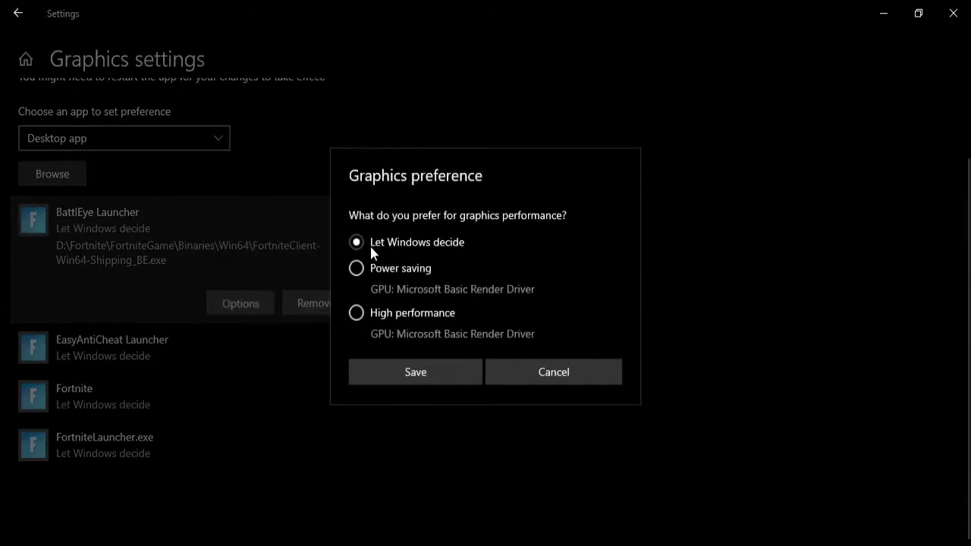
click(366, 312)
click(421, 371)
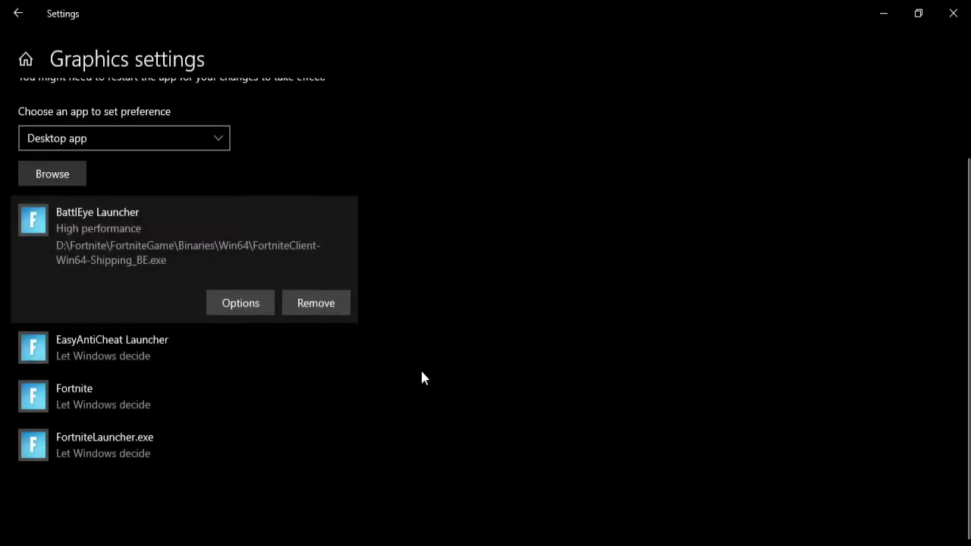
click(149, 353)
click(240, 352)
click(358, 313)
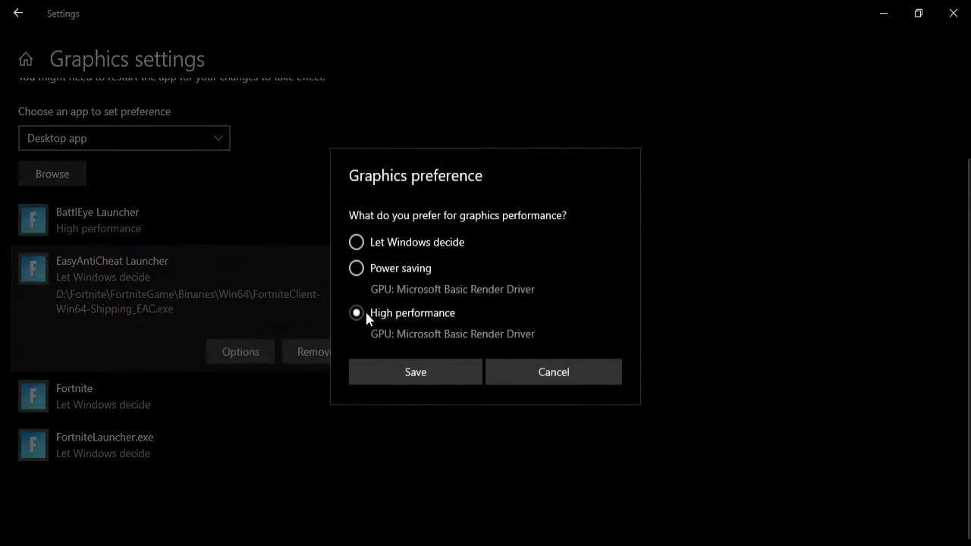
click(392, 372)
- Set the graphics preference of Fortnite and FortniteLauncher.exe to High performance
click(179, 386)
click(242, 400)
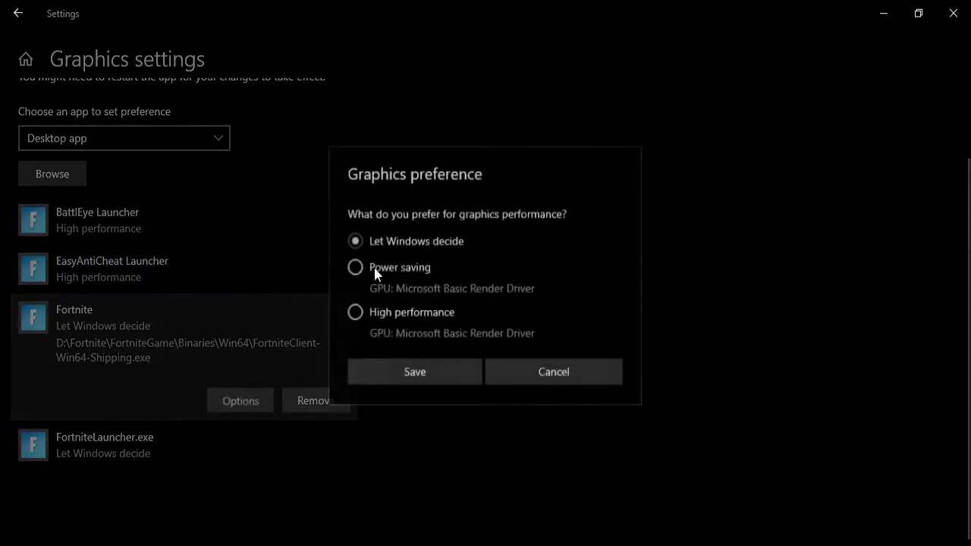
click(356, 314)
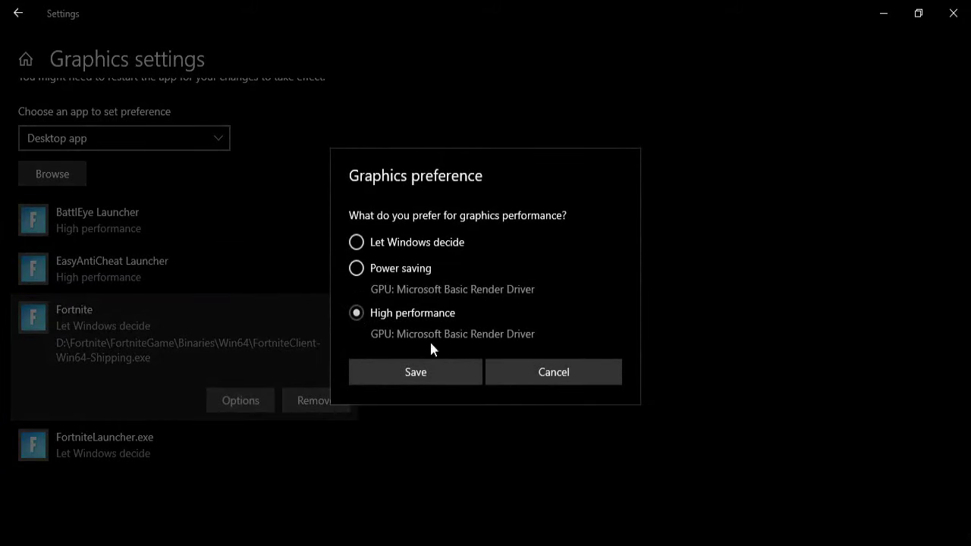
click(415, 372)
click(161, 440)
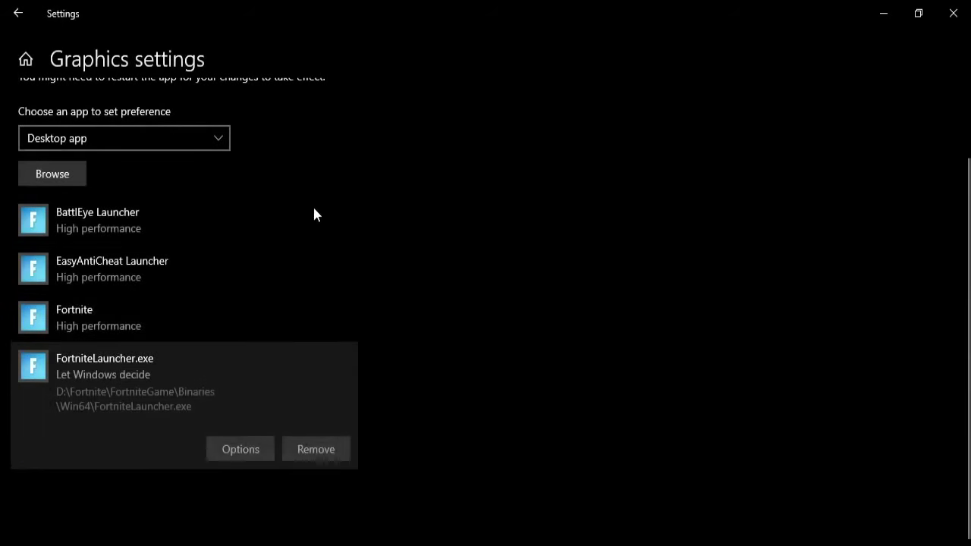
click(235, 452)
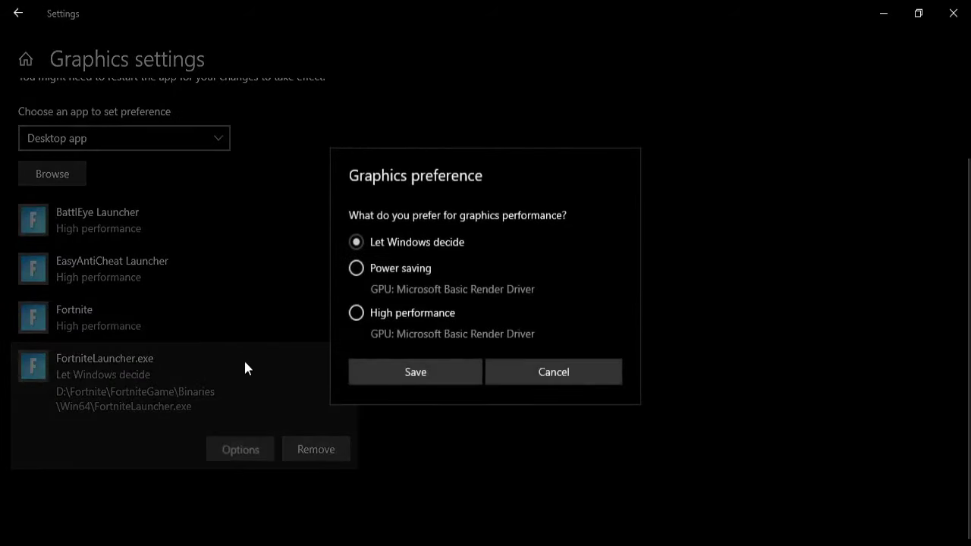
click(357, 314)
click(396, 369)
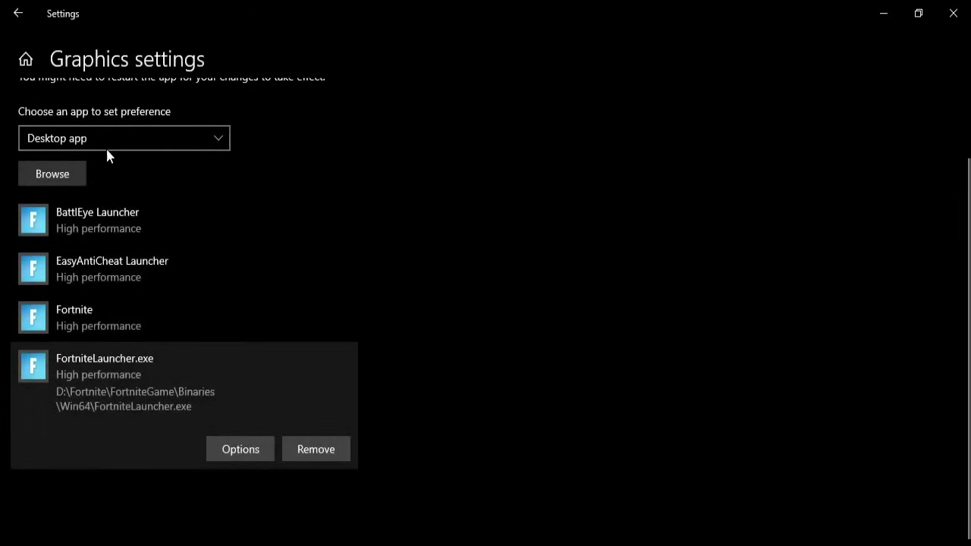
- Go to the General privacy settings and make sure the advertising ID, language list, app launch tracking and suggested content options are off
click(18, 13)
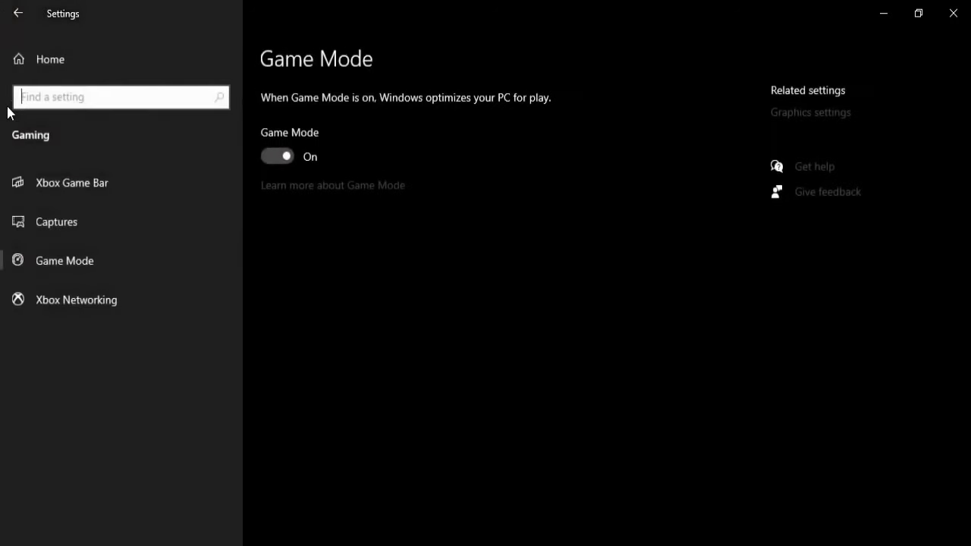
click(17, 13)
scroll(445, 324, down, 1)
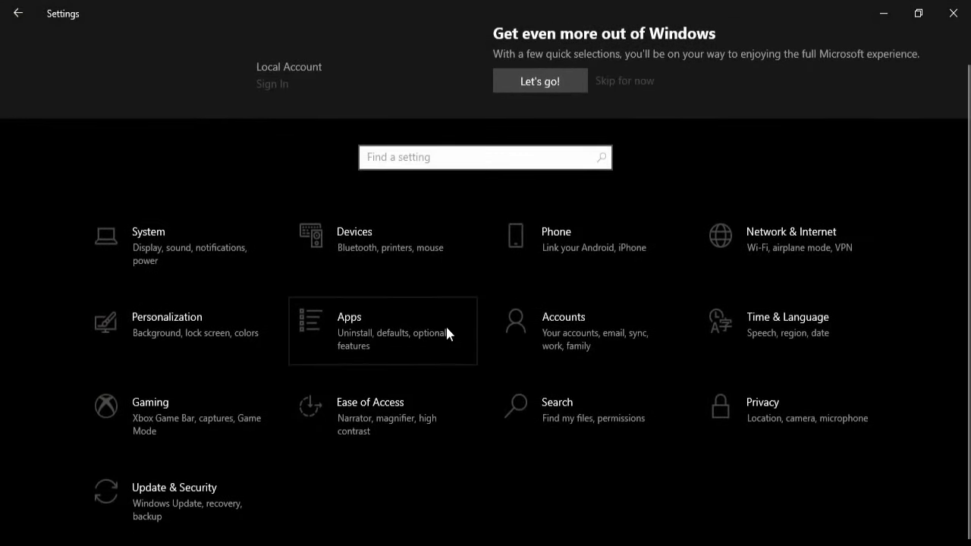
click(763, 409)
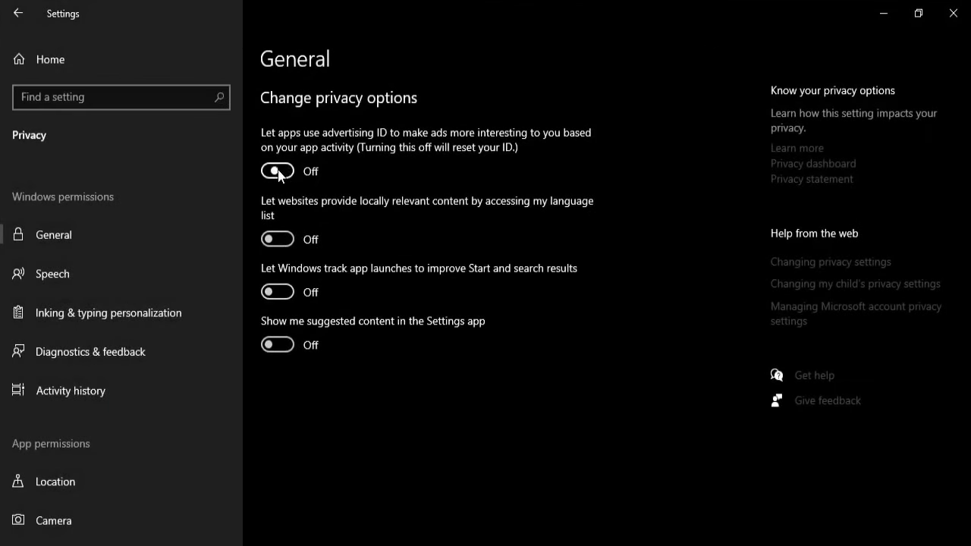
click(278, 239)
click(278, 239)
click(272, 291)
click(273, 292)
click(276, 345)
- In the Background apps privacy settings, make sure apps cannot run in the background, check the whole app list, and close Settings
scroll(168, 349, down, 8)
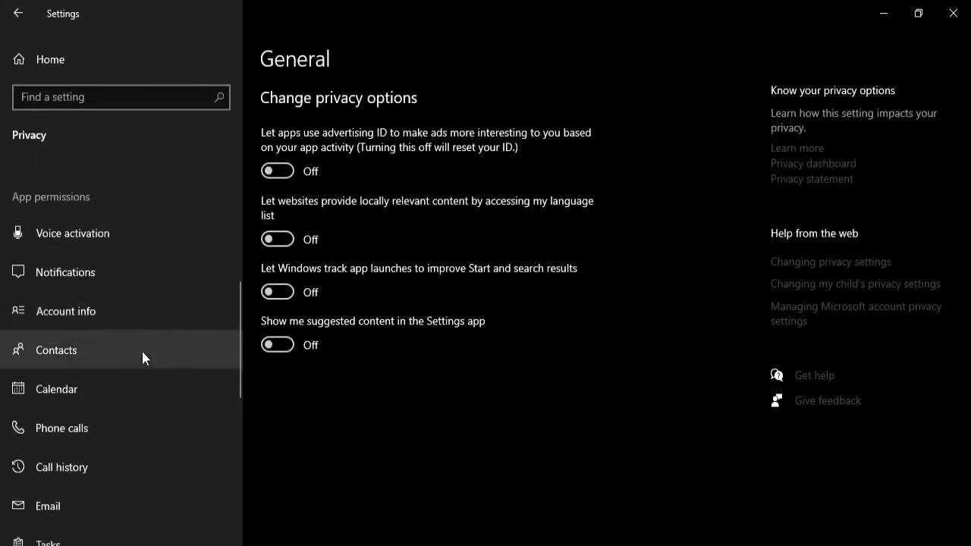
scroll(142, 361, down, 2)
click(121, 373)
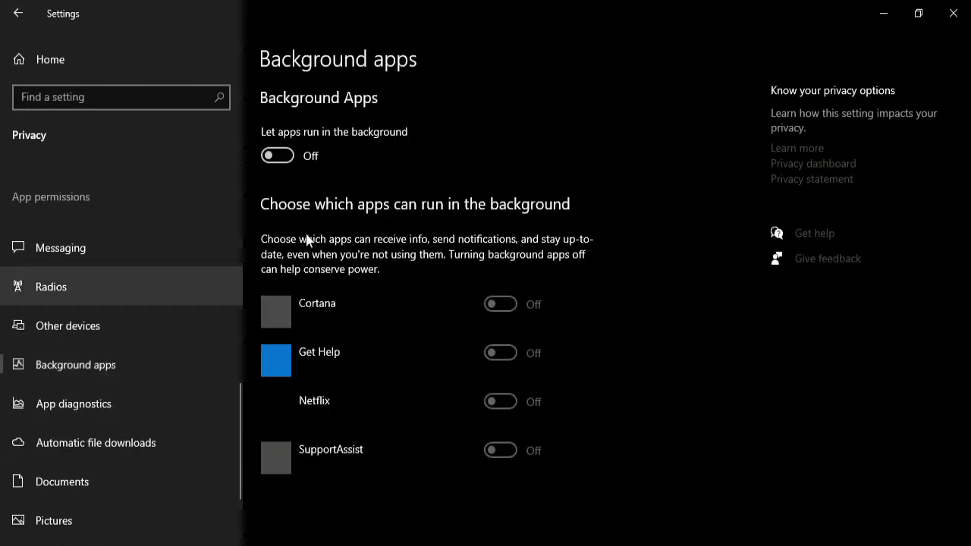
click(268, 154)
click(268, 154)
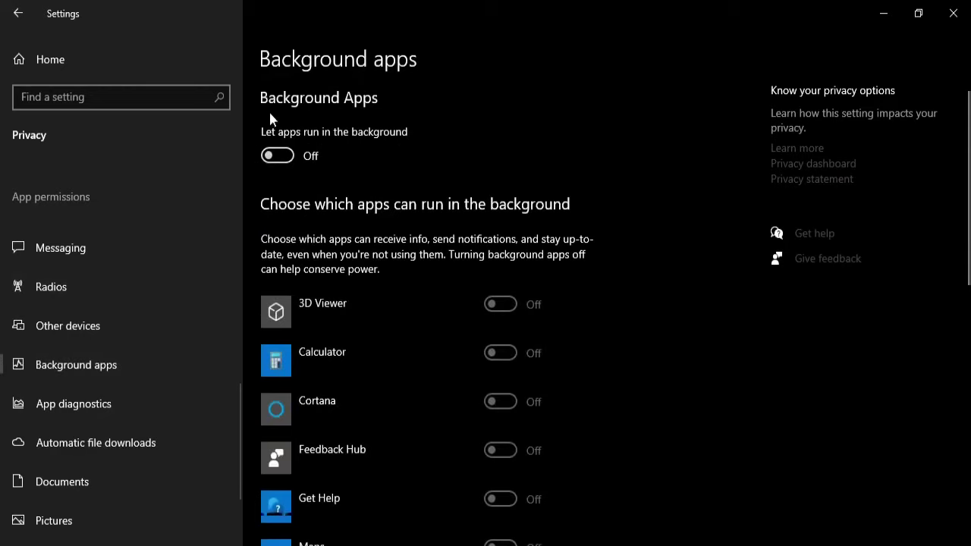
scroll(346, 284, down, 10)
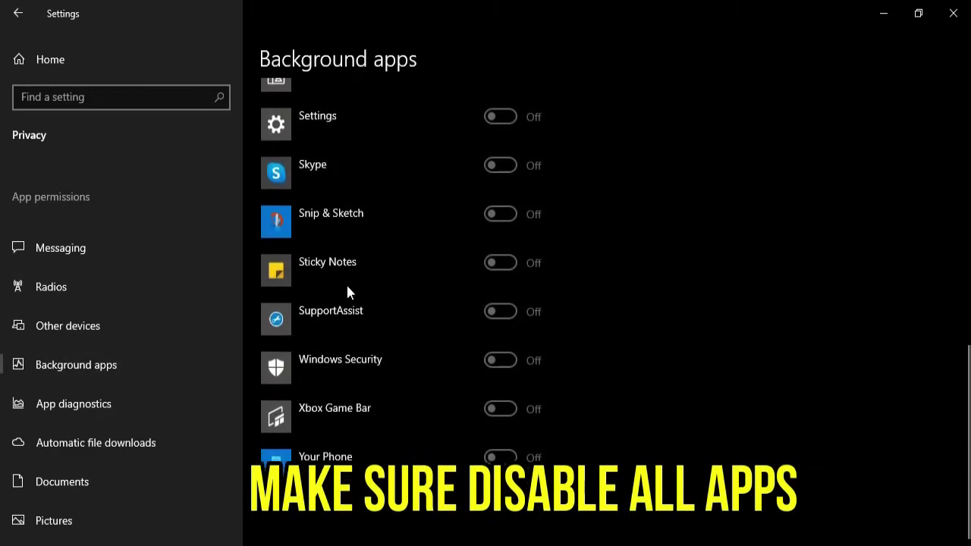
scroll(478, 281, up, 10)
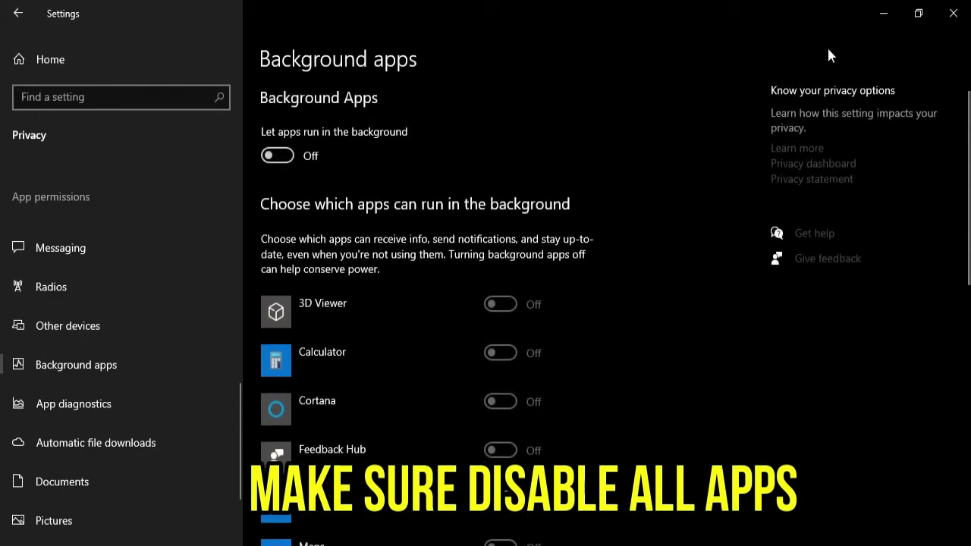
click(952, 13)
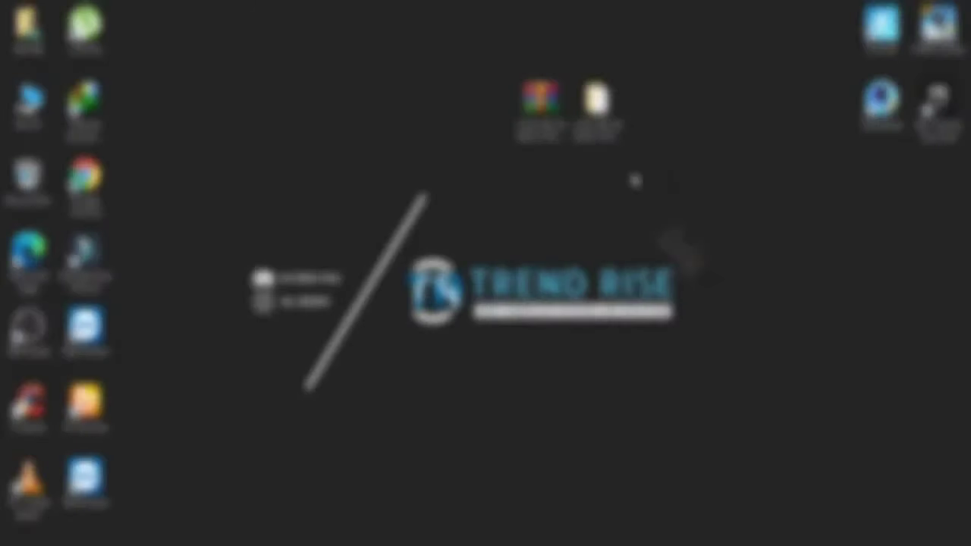